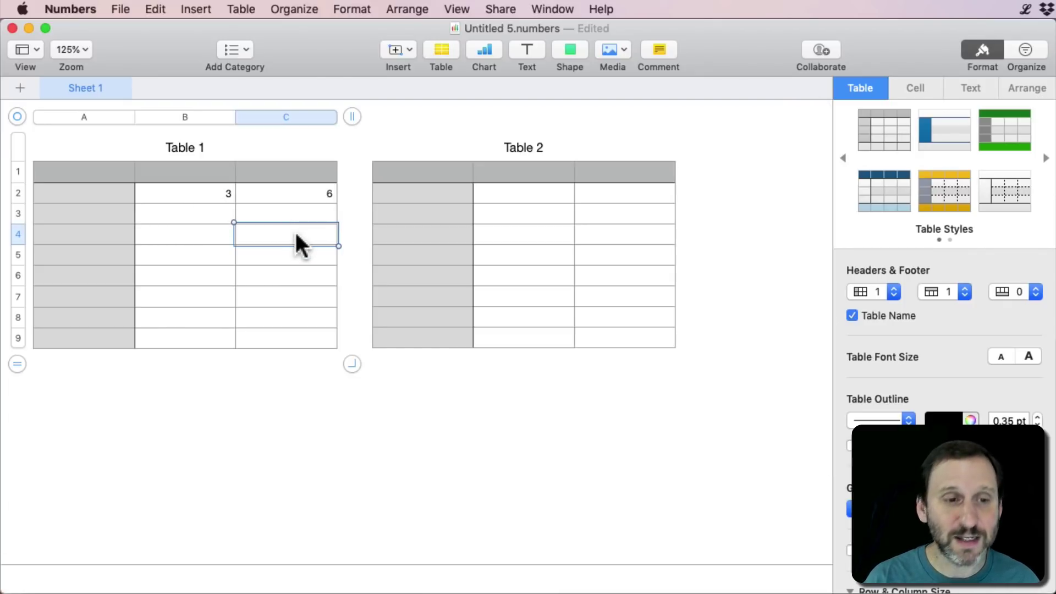
Step: Make Table 1 cell C4 a formula referencing B2, replacing an initial B2+C2 sum
{"action": "type", "text": "="}
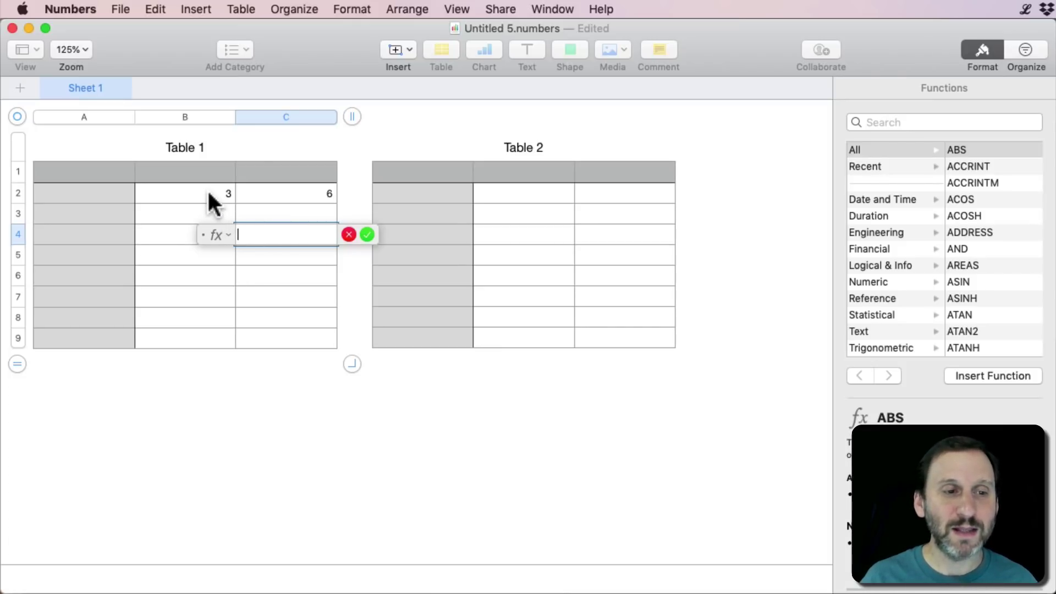
{"action": "left_click", "coordinate": [206, 189]}
{"action": "type", "text": "+"}
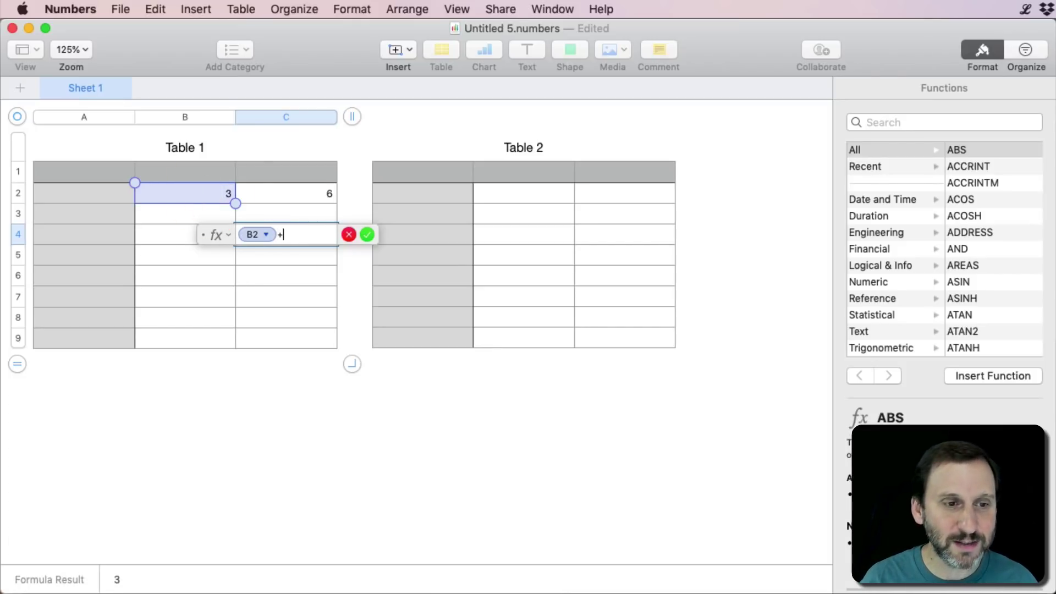
{"action": "left_click", "coordinate": [280, 192]}
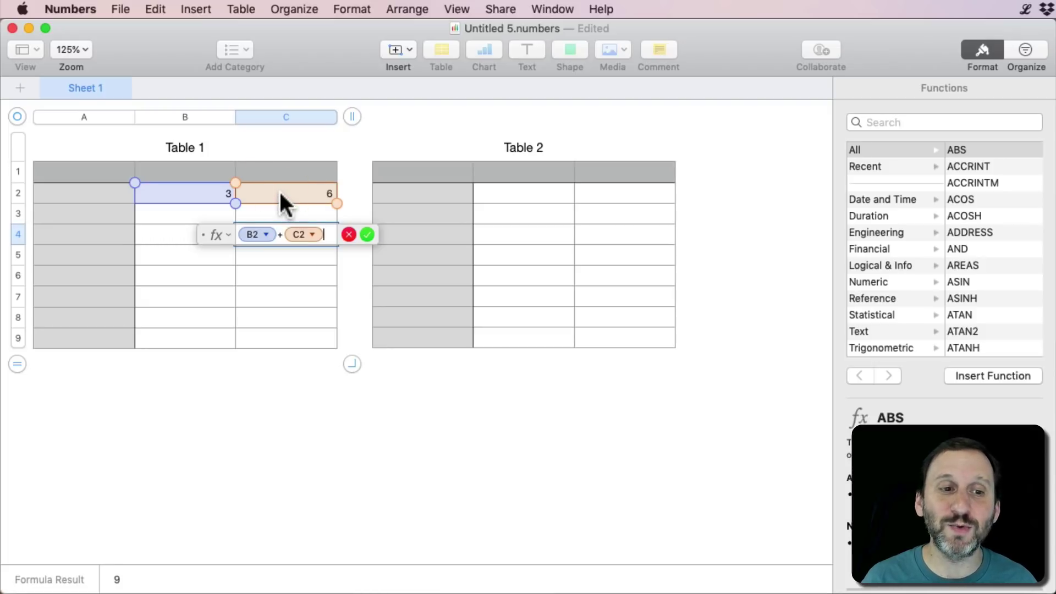
{"action": "key", "text": "Return"}
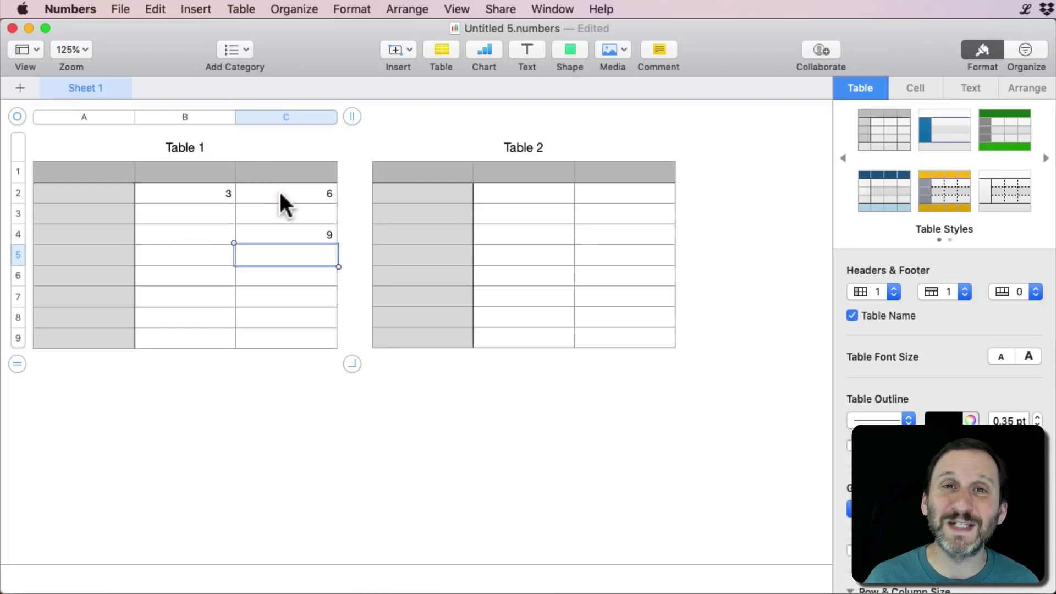
{"action": "left_click", "coordinate": [289, 232]}
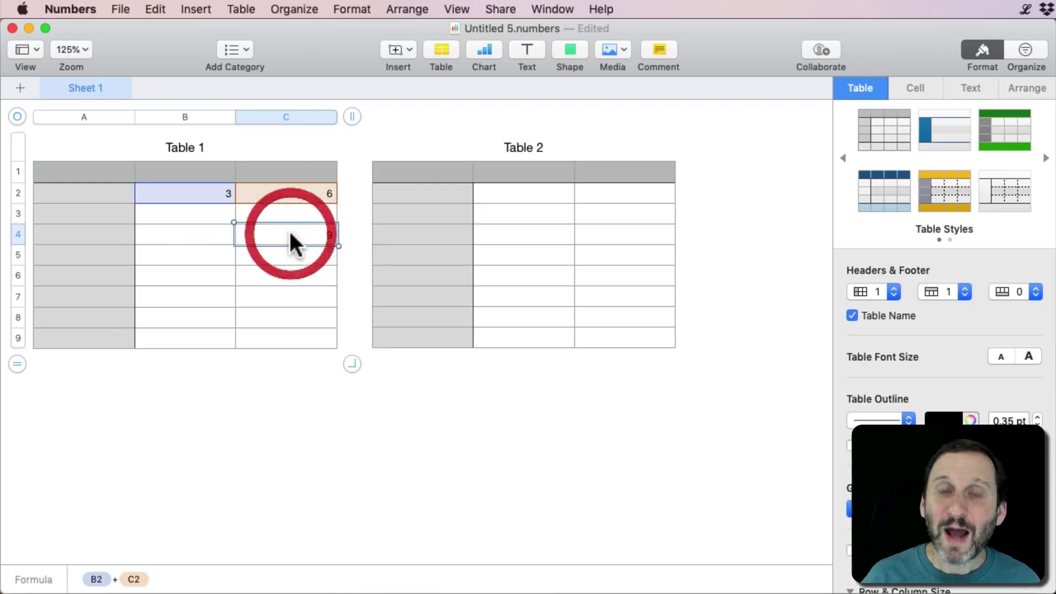
{"action": "key", "text": "Delete"}
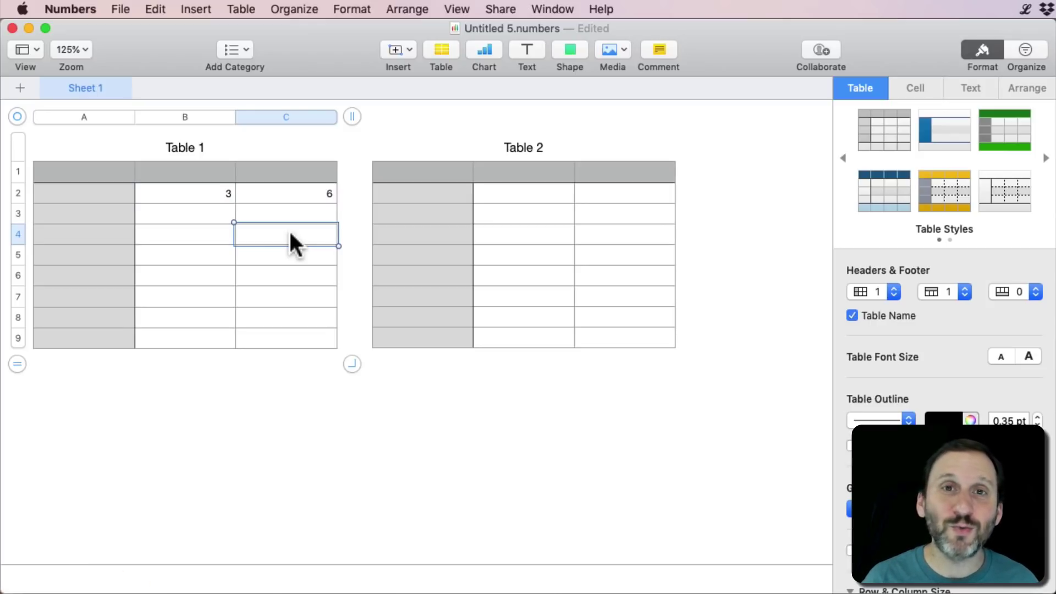
{"action": "key", "text": "equal"}
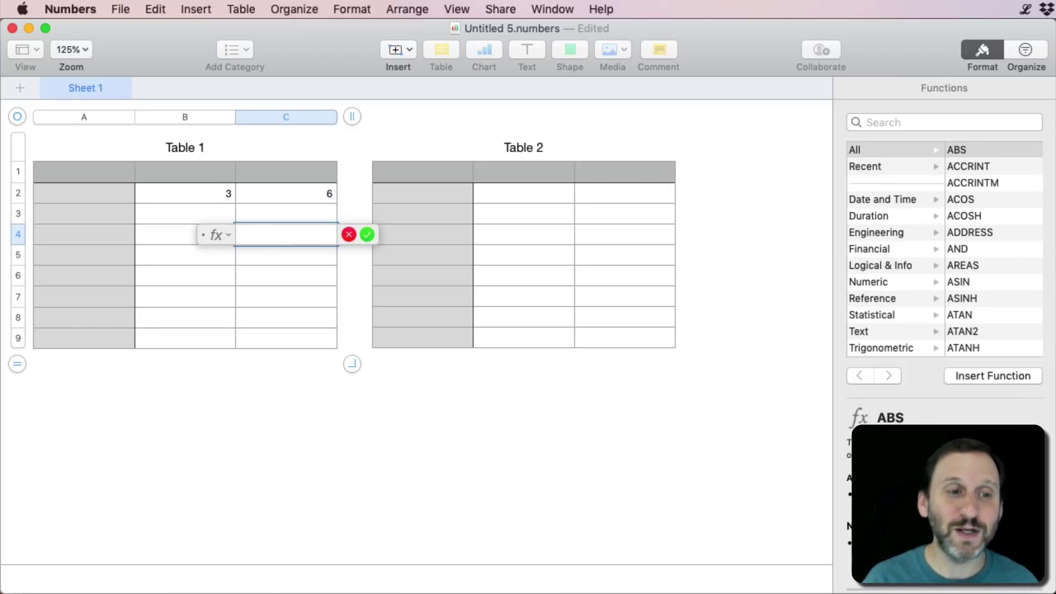
{"action": "left_click", "coordinate": [216, 202]}
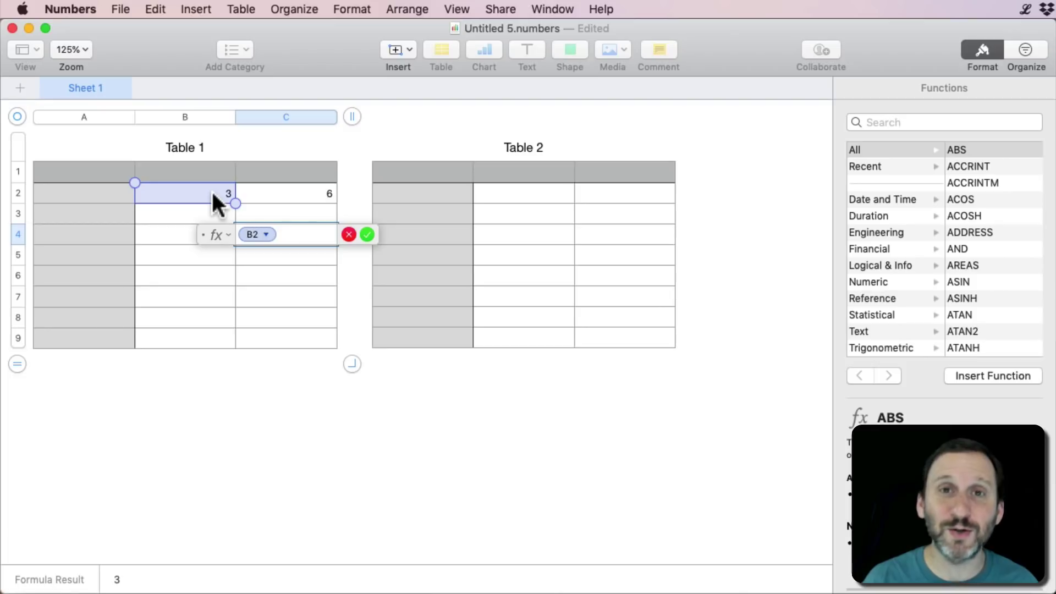
{"action": "key", "text": "Return"}
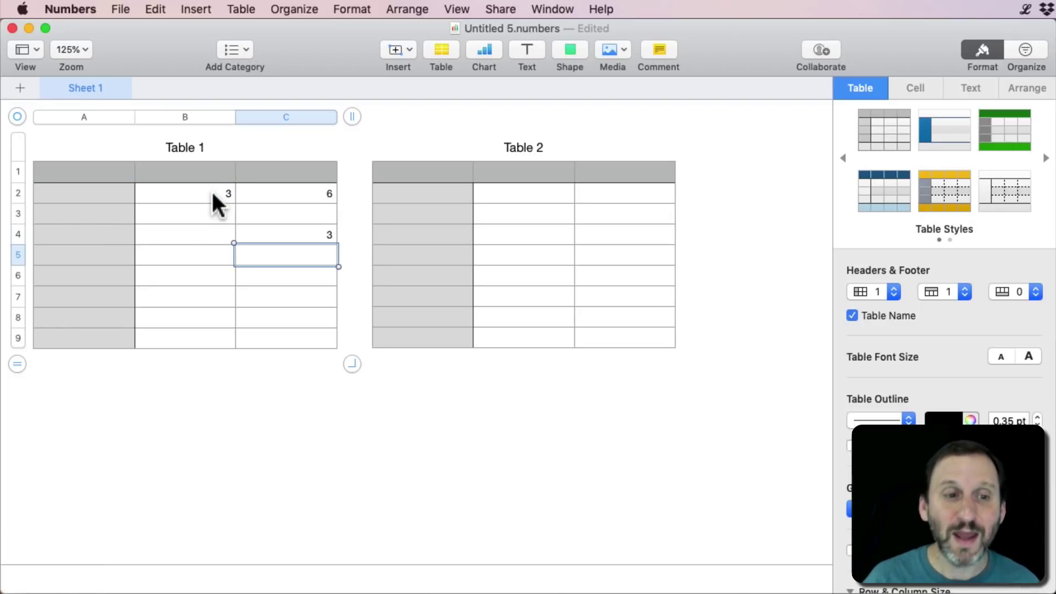
{"action": "left_click", "coordinate": [309, 231]}
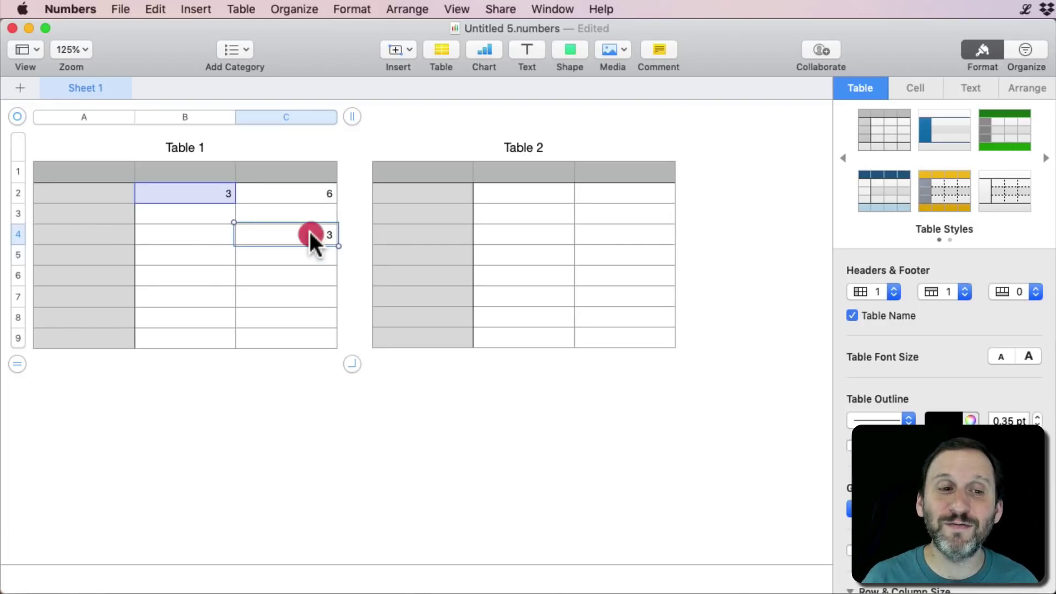
Step: Change B2's value from 3 to 77 and check that C4 now reads 77
{"action": "double_click", "coordinate": [202, 189]}
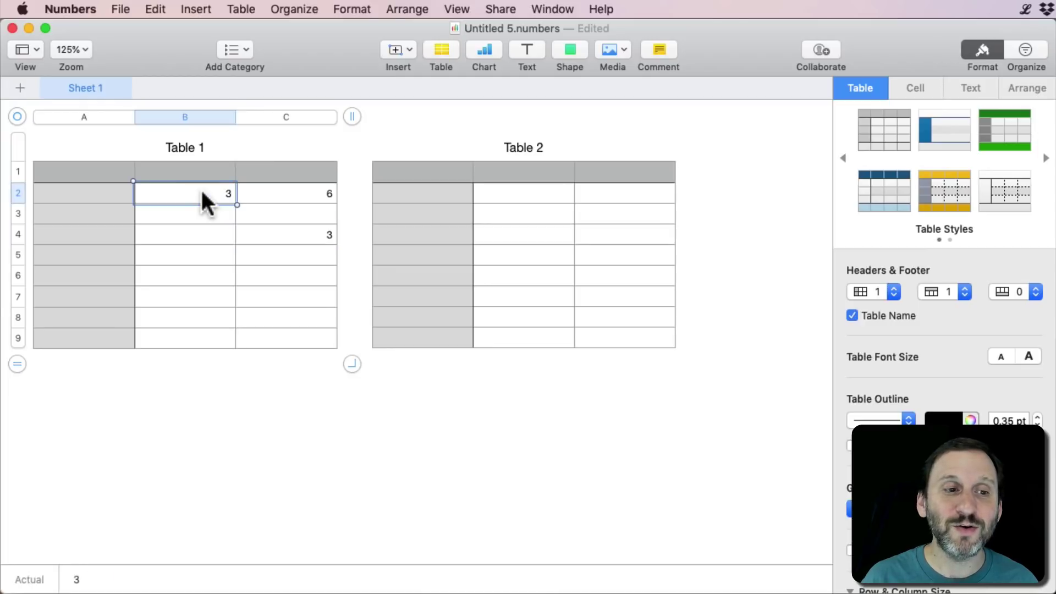
{"action": "key", "text": "super+a"}
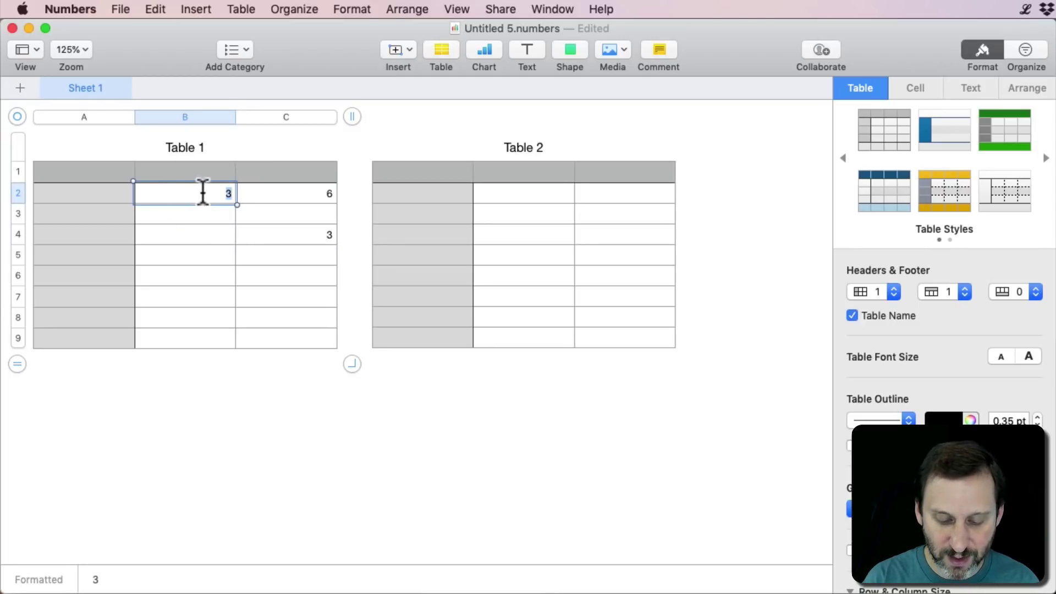
{"action": "type", "text": "77"}
{"action": "key", "text": "Return"}
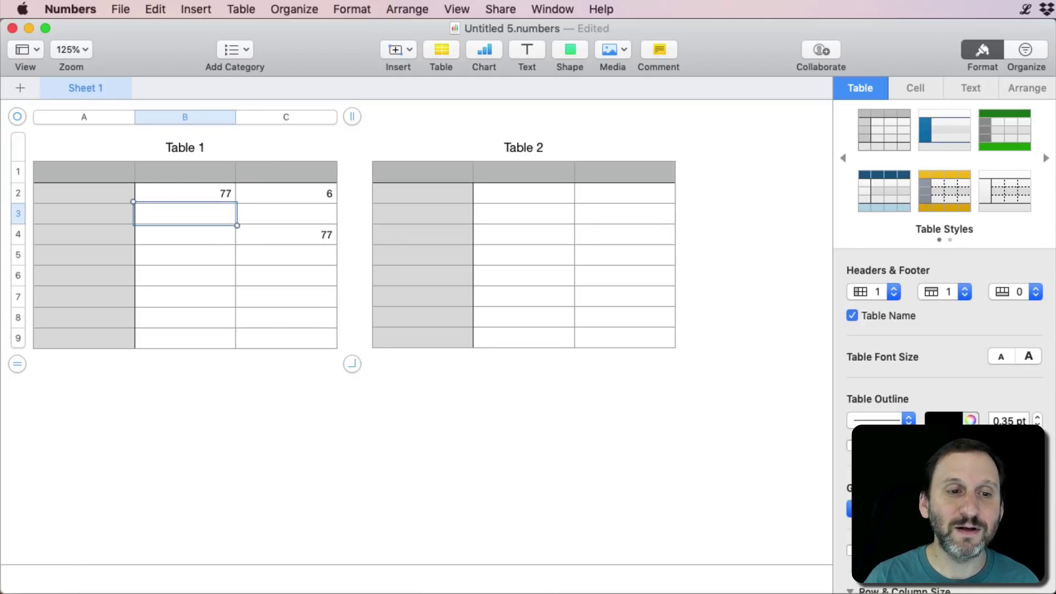
{"action": "left_click", "coordinate": [311, 231]}
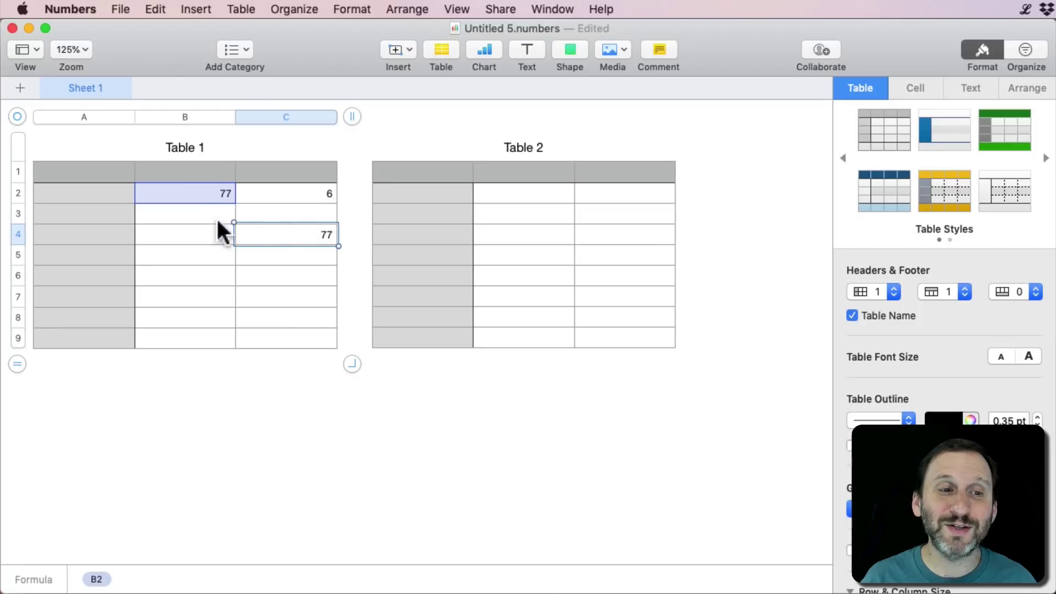
Step: Make Table 2 cell B4 a formula referencing Table 1's B2
{"action": "left_click", "coordinate": [542, 234]}
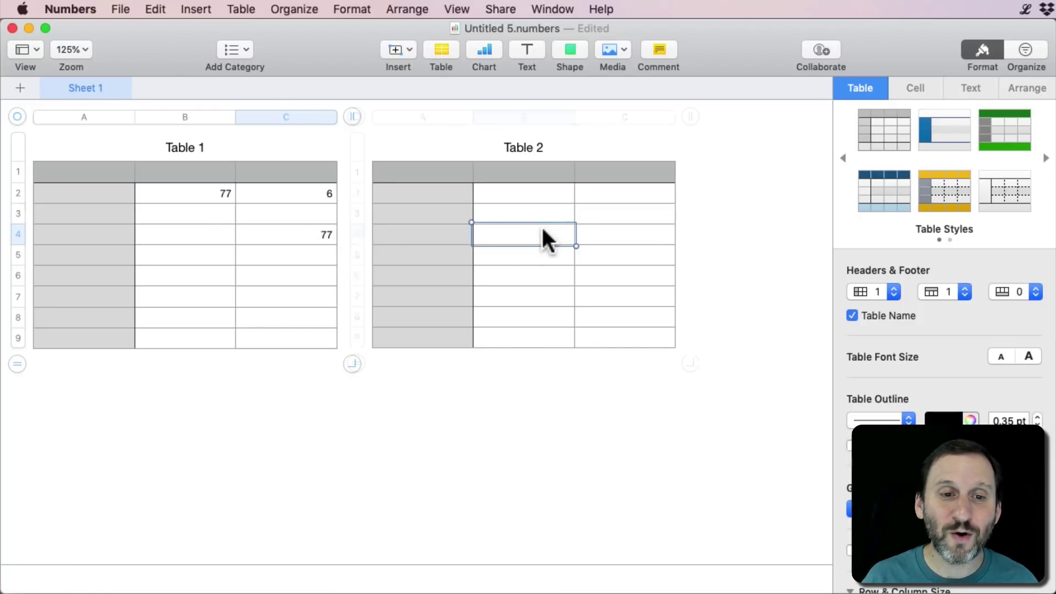
{"action": "type", "text": "="}
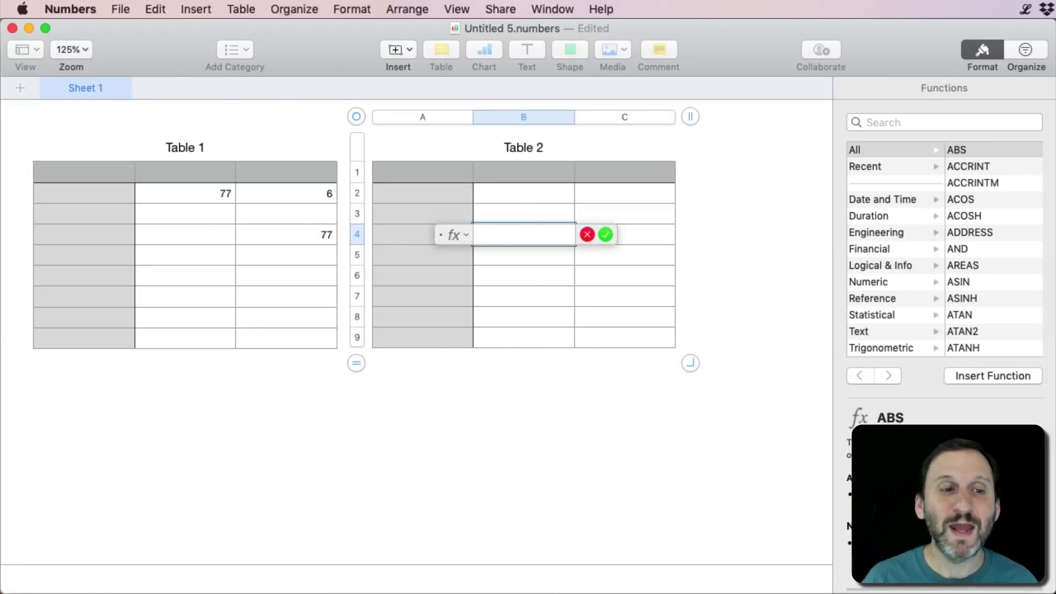
{"action": "left_click", "coordinate": [202, 193]}
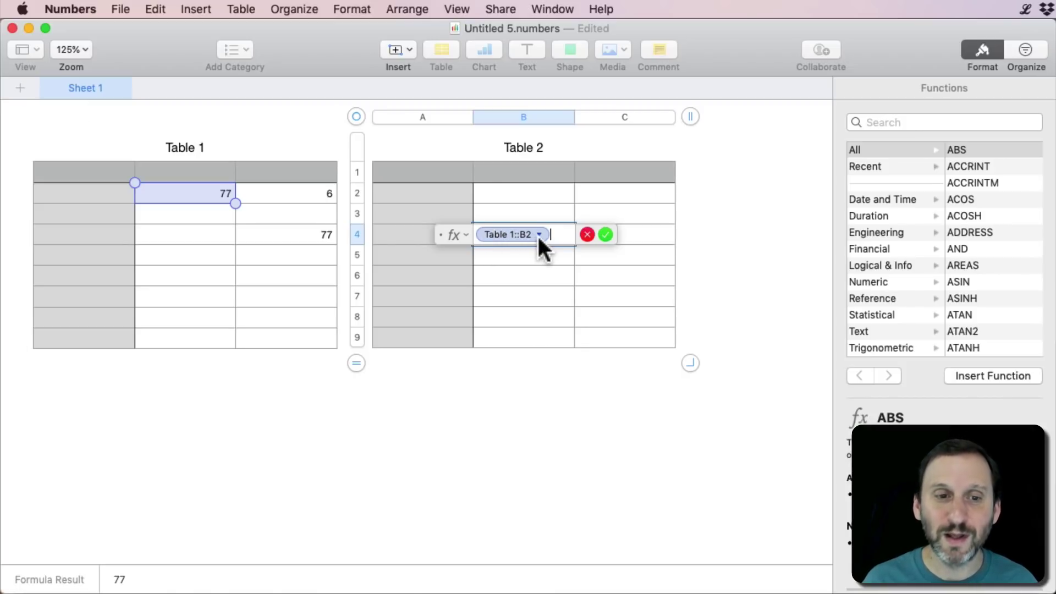
{"action": "key", "text": "Return"}
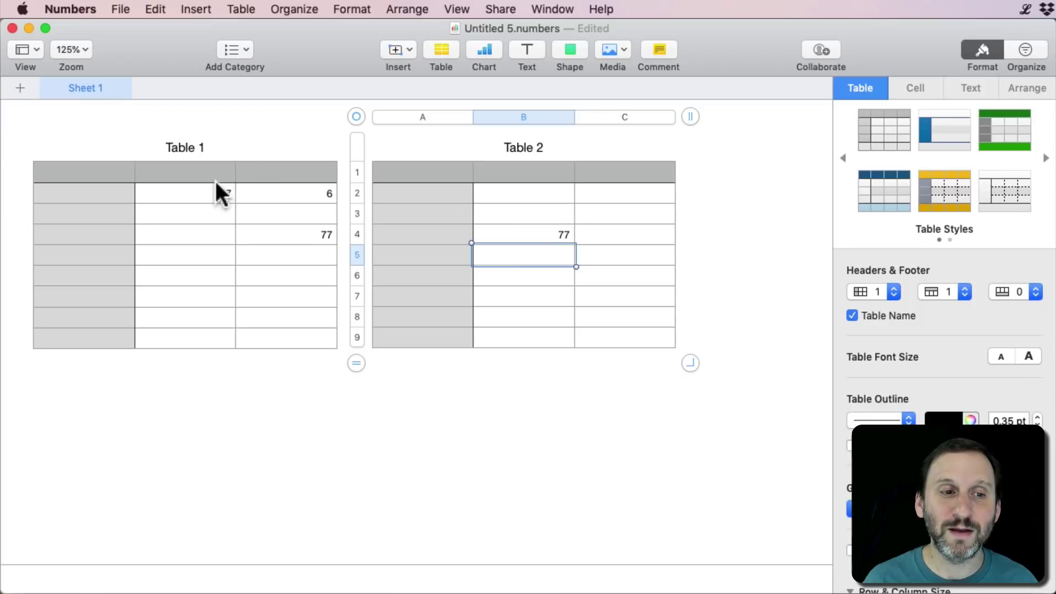
Step: Change Table 1's B2 to 88
{"action": "left_click", "coordinate": [215, 187]}
{"action": "type", "text": "88"}
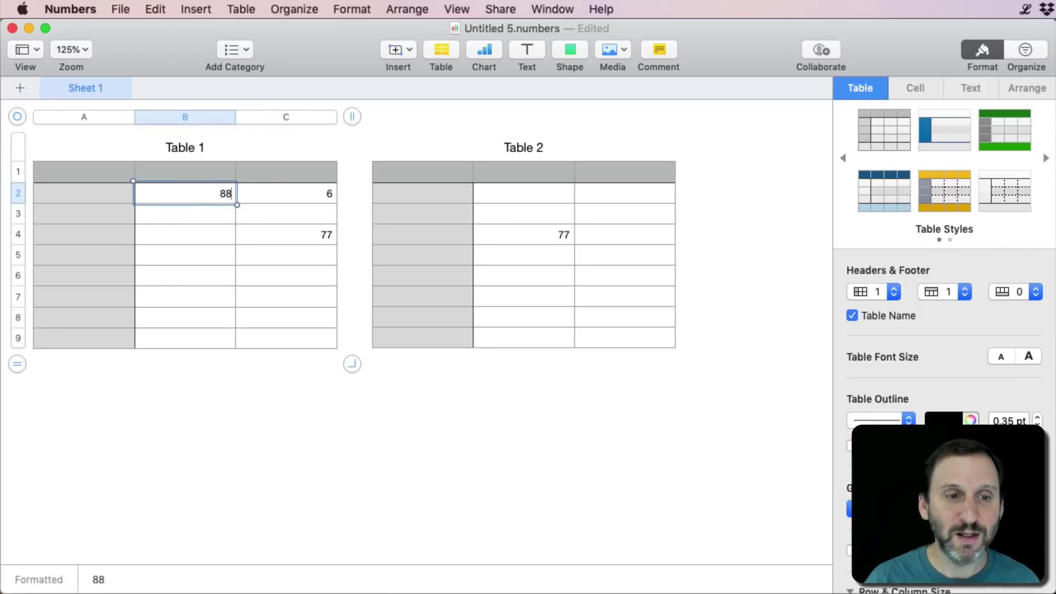
{"action": "key", "text": "Return"}
{"action": "left_click", "coordinate": [553, 234]}
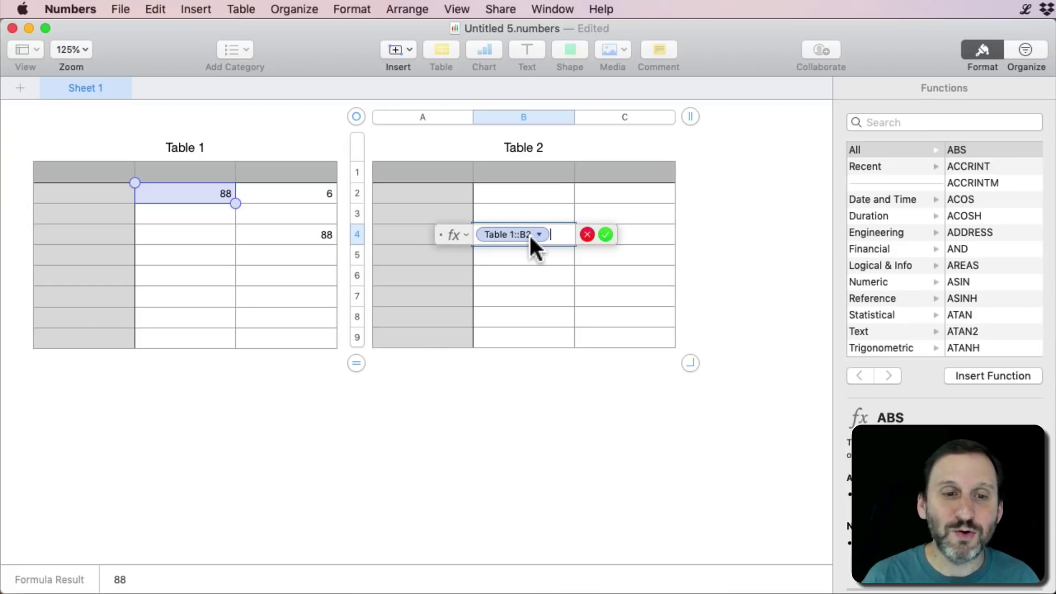
{"action": "key", "text": "BackSpace"}
{"action": "key", "text": "BackSpace"}
{"action": "type", "text": "Tab"}
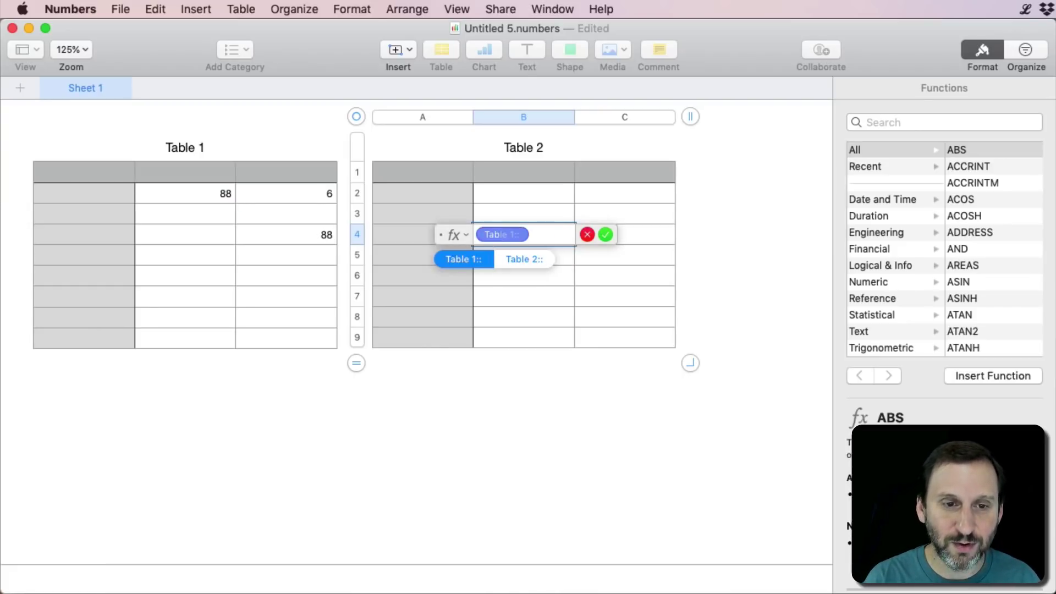
{"action": "type", "text": "le"}
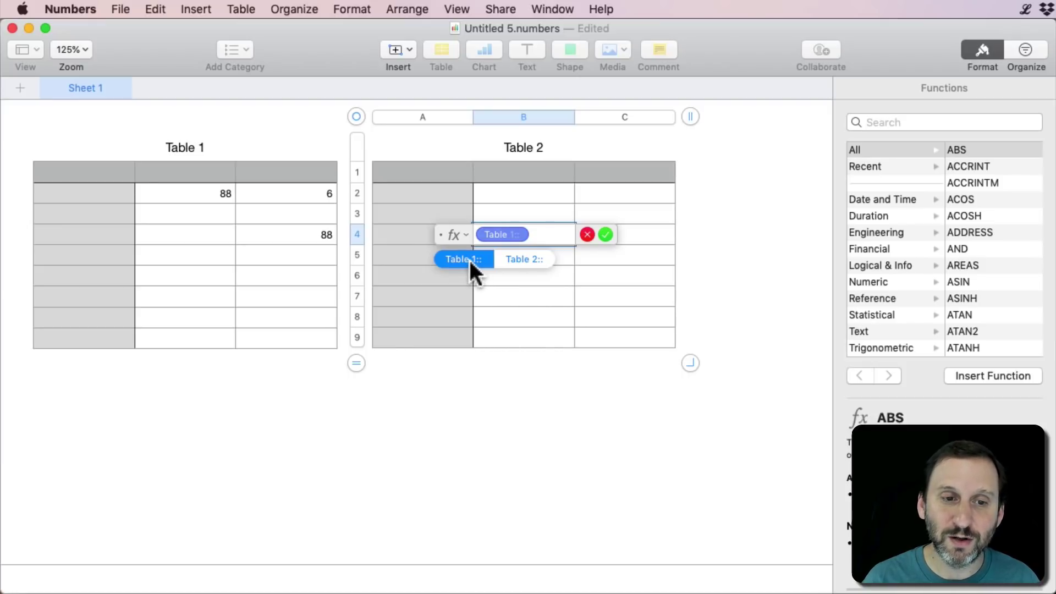
{"action": "key", "text": "Return"}
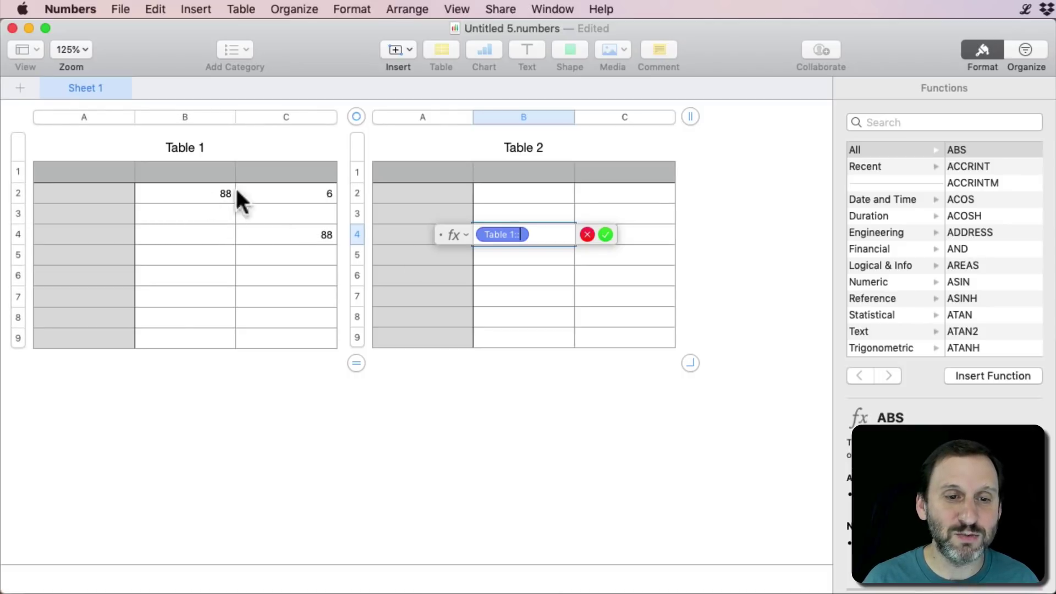
{"action": "type", "text": "B2"}
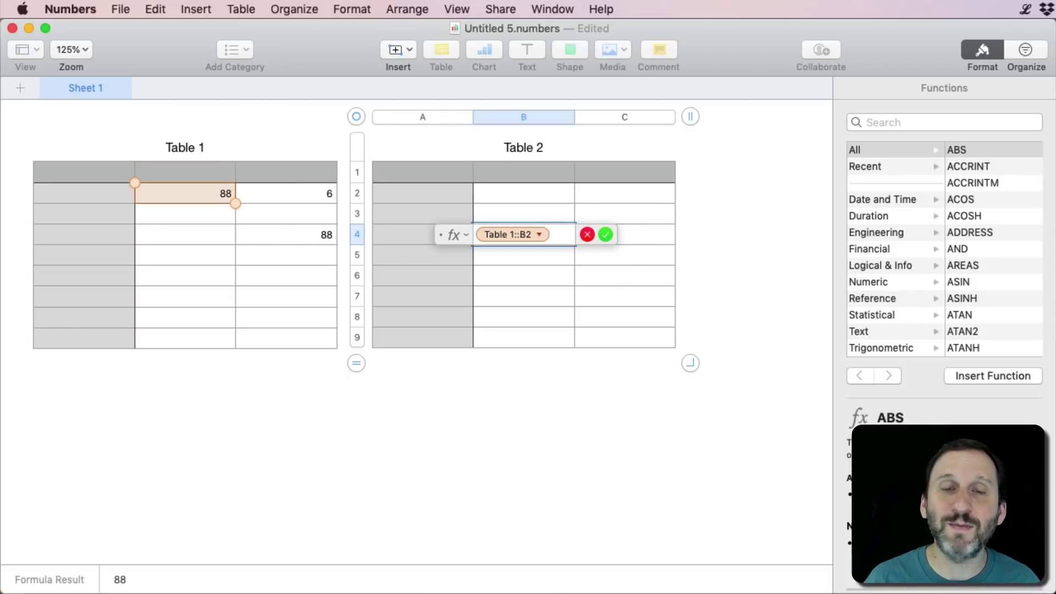
{"action": "key", "text": "Return"}
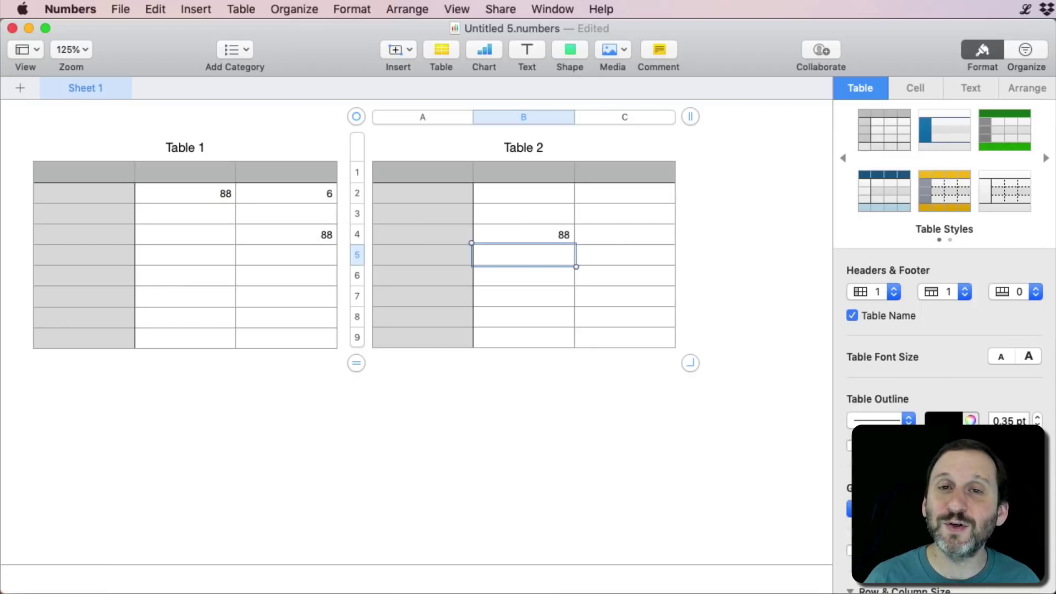
{"action": "key", "text": "Delete"}
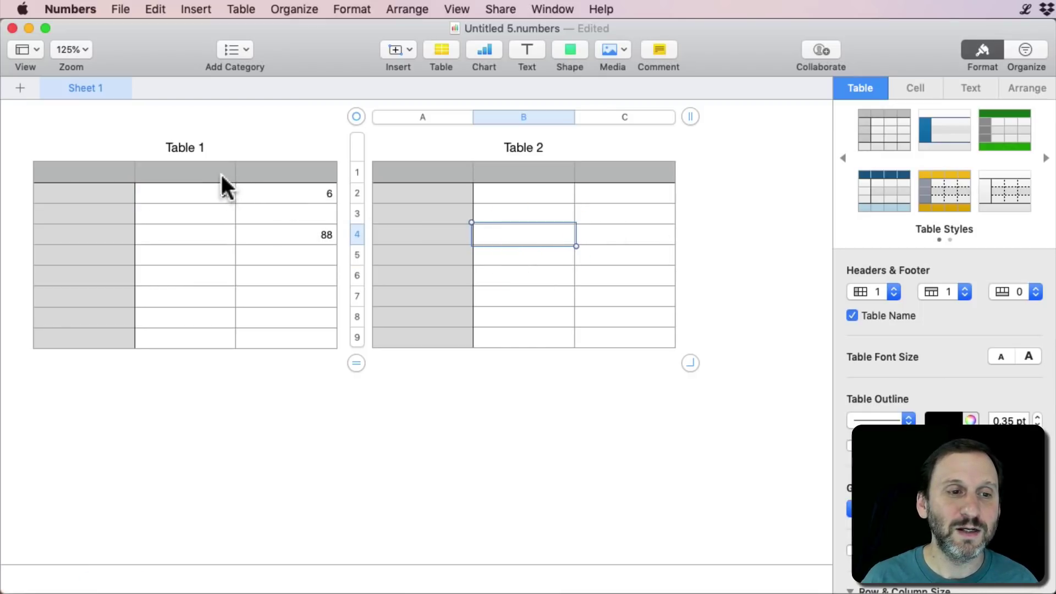
{"action": "type", "text": "="}
{"action": "left_click", "coordinate": [192, 191]}
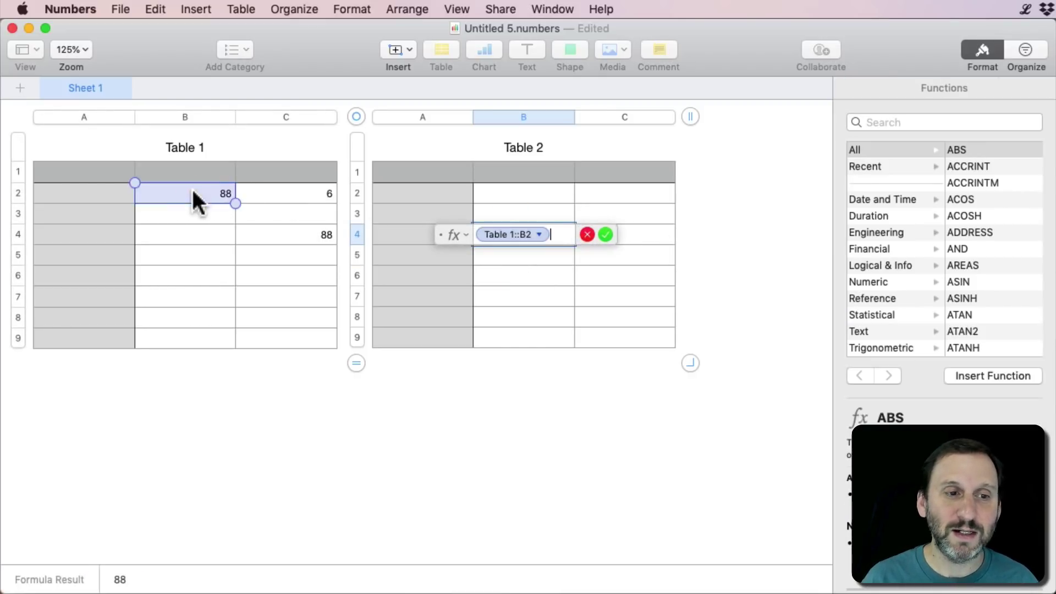
{"action": "key", "text": "Return"}
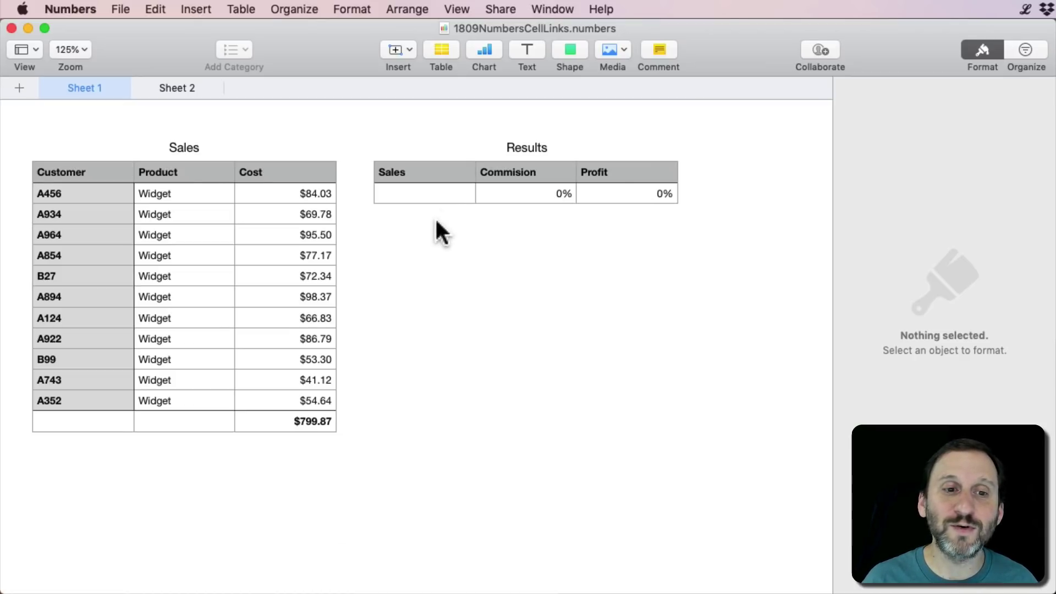
Step: Link the Results table's Sales cell to the Sales table total of $799.87
{"action": "left_click", "coordinate": [426, 193]}
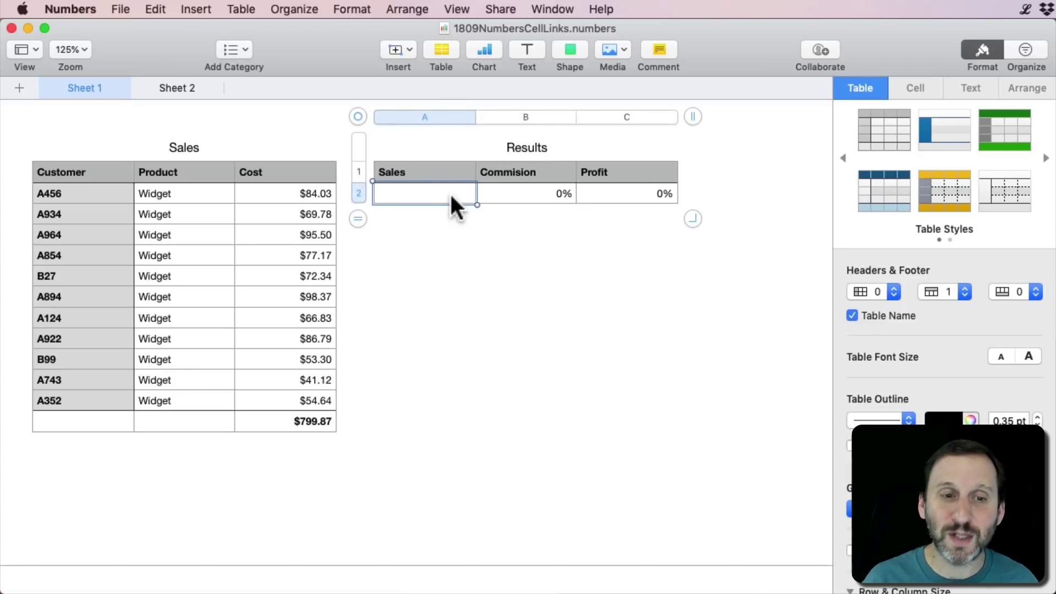
{"action": "type", "text": "="}
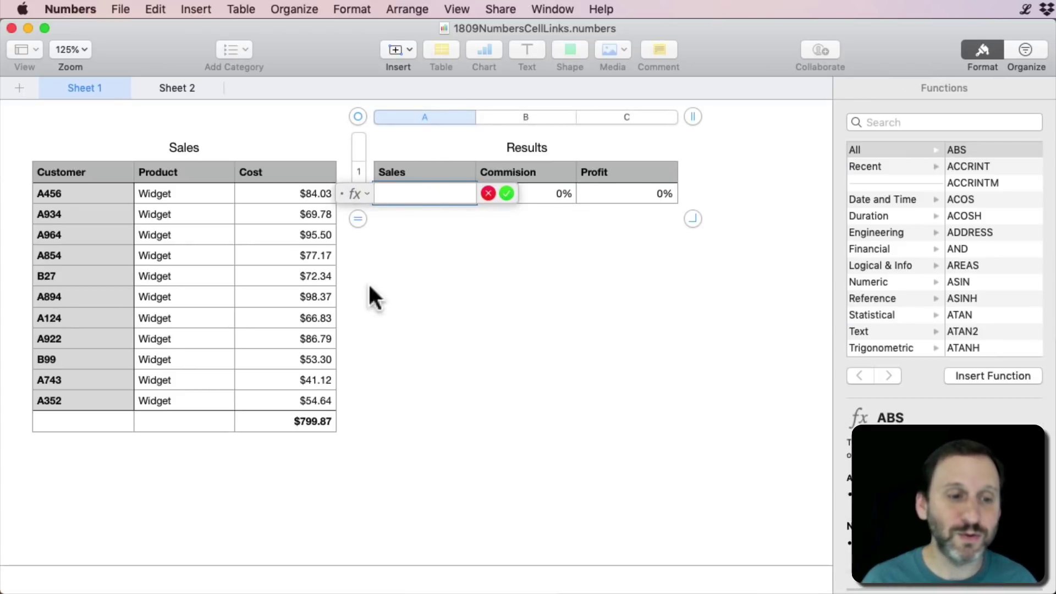
{"action": "left_click", "coordinate": [287, 424]}
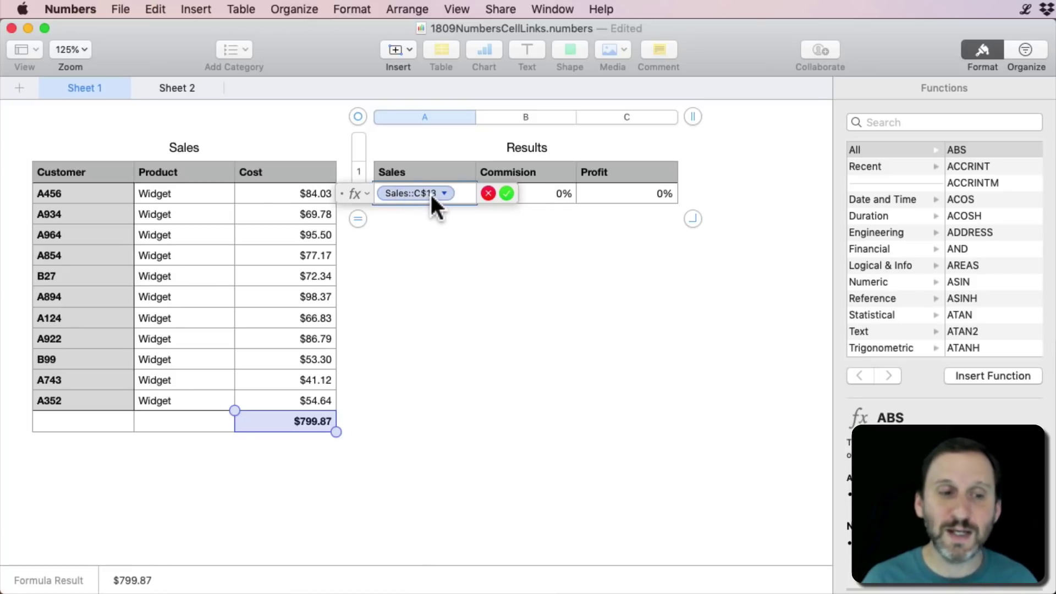
{"action": "key", "text": "Return"}
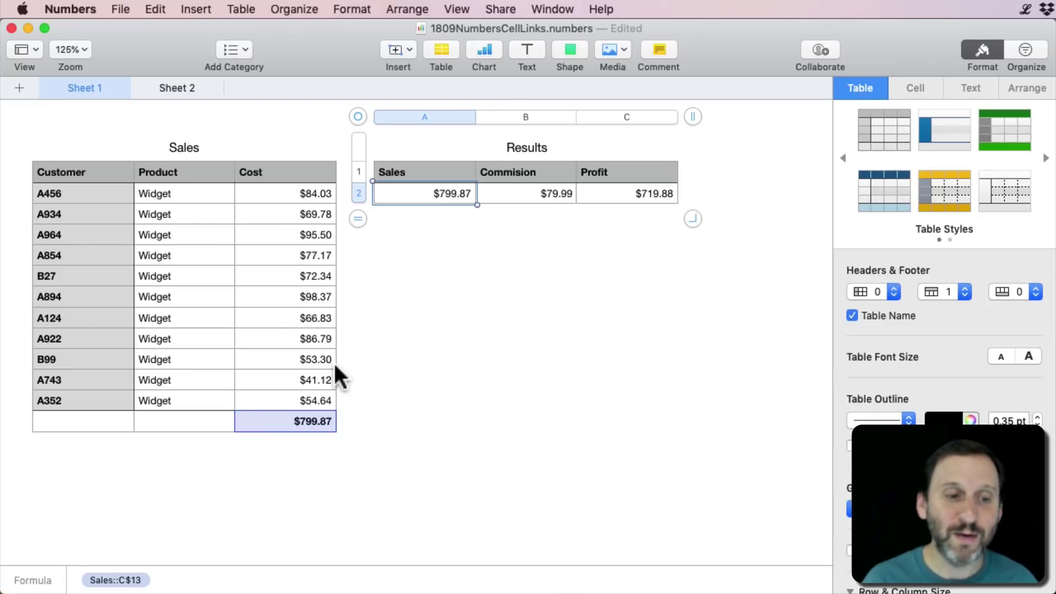
Step: Change the first Cost value to $184.03
{"action": "left_click", "coordinate": [312, 195]}
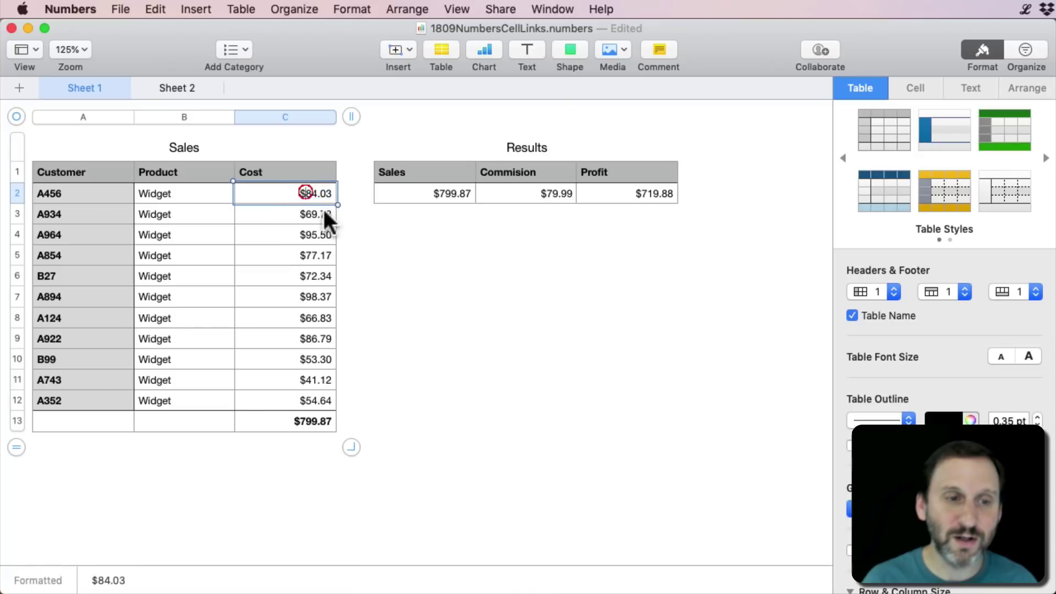
{"action": "type", "text": "1"}
{"action": "key", "text": "Return"}
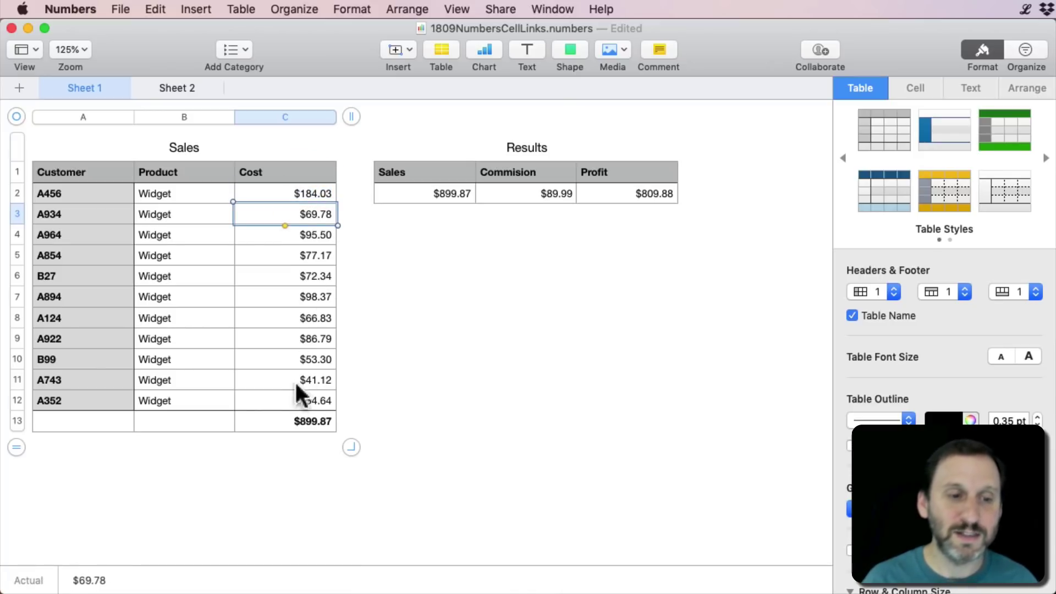
Step: Replace the Results Sales reference with a typed Sales::C13 formula via the table suggestion
{"action": "double_click", "coordinate": [435, 197]}
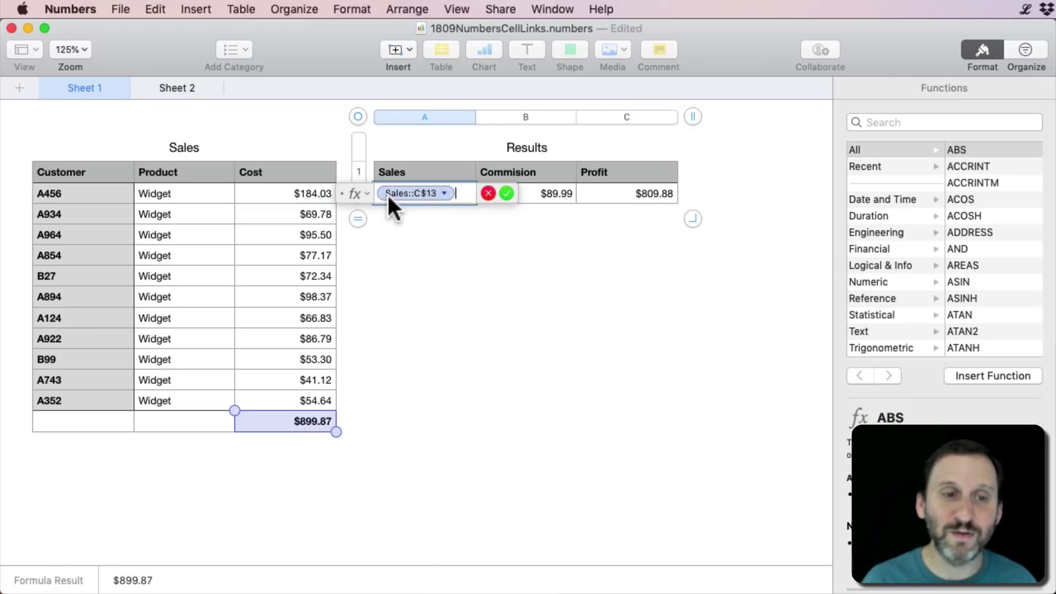
{"action": "left_click", "coordinate": [420, 195]}
{"action": "key", "text": "BackSpace"}
{"action": "type", "text": "Sale"}
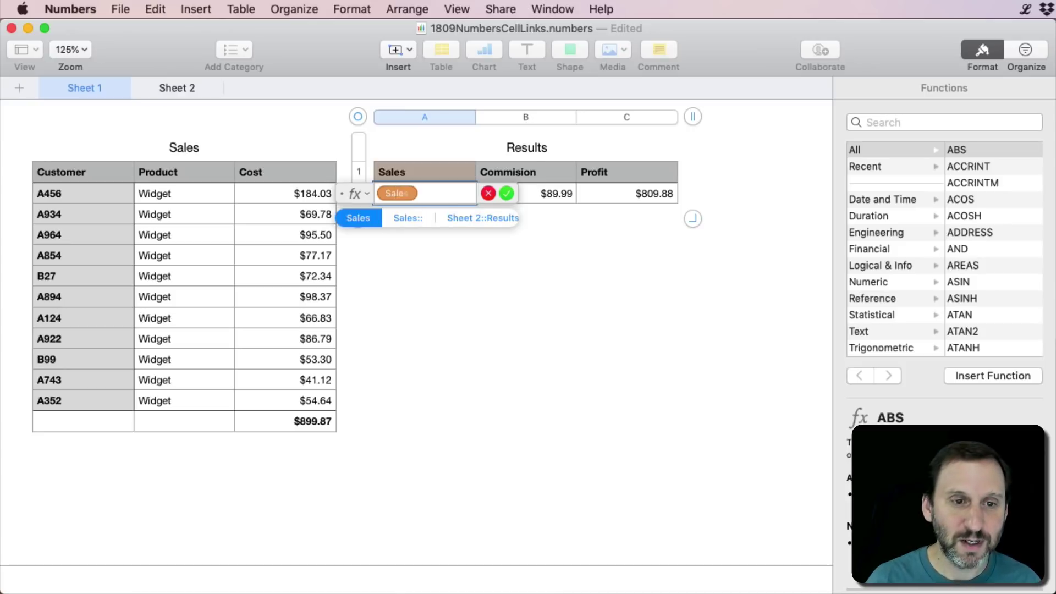
{"action": "left_click", "coordinate": [404, 218]}
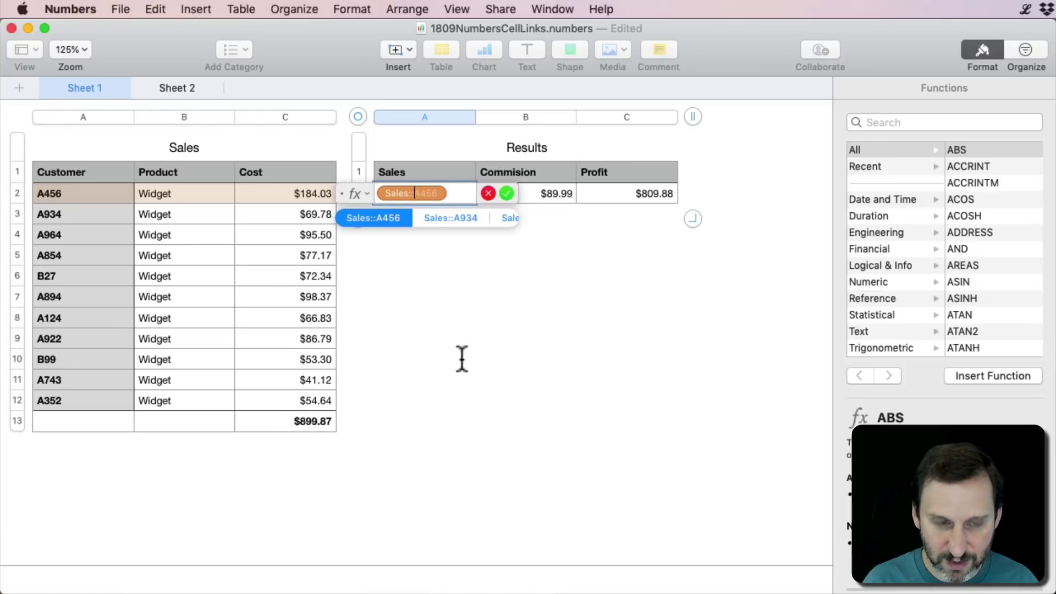
{"action": "type", "text": "C13"}
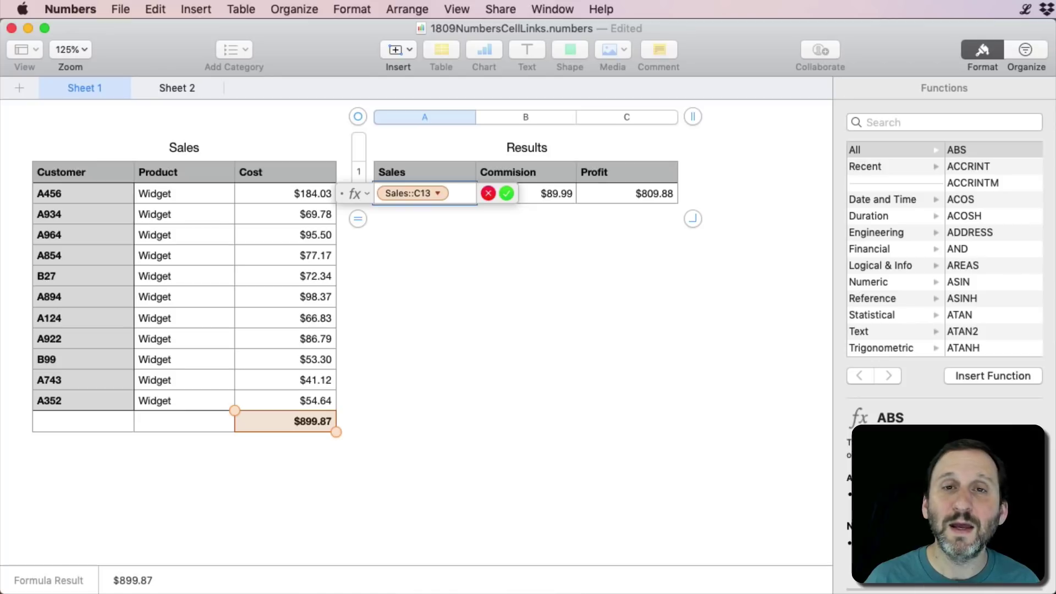
{"action": "key", "text": "Return"}
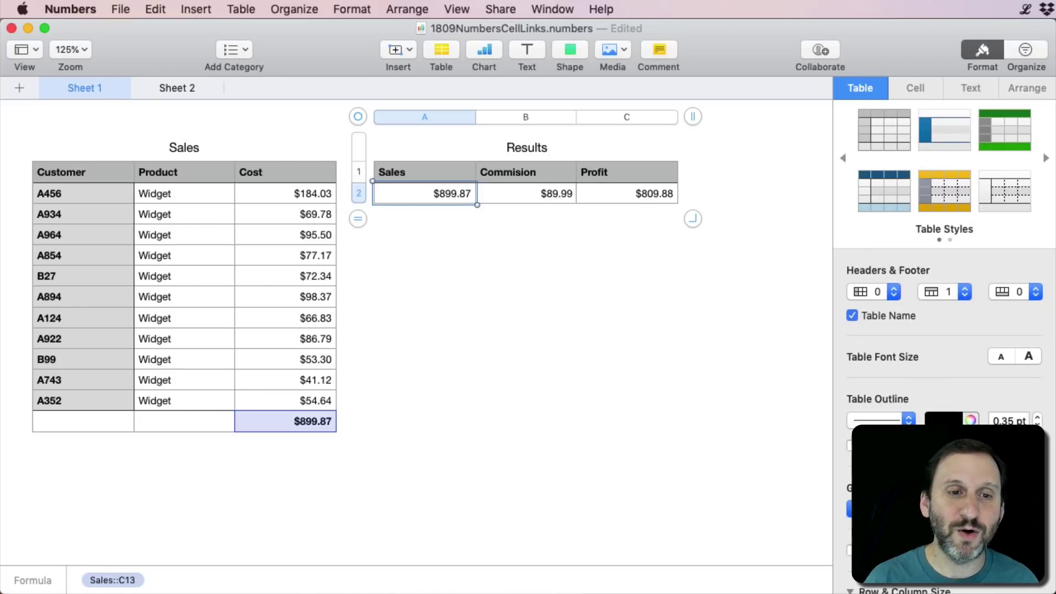
Step: Clear the Results Sales cell and re-link it to Sales cell C13
{"action": "key", "text": "Delete"}
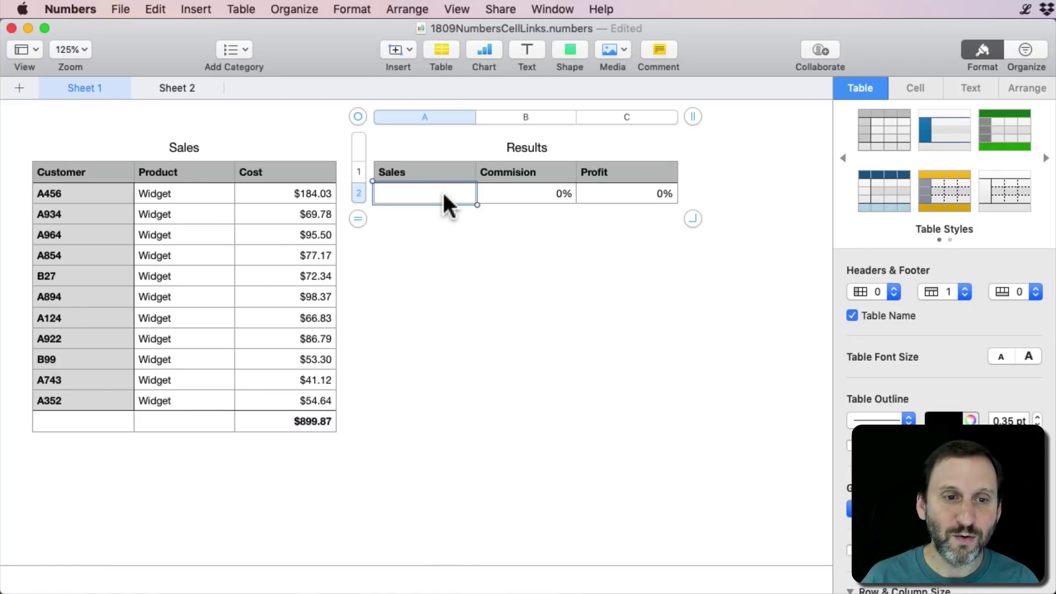
{"action": "type", "text": "="}
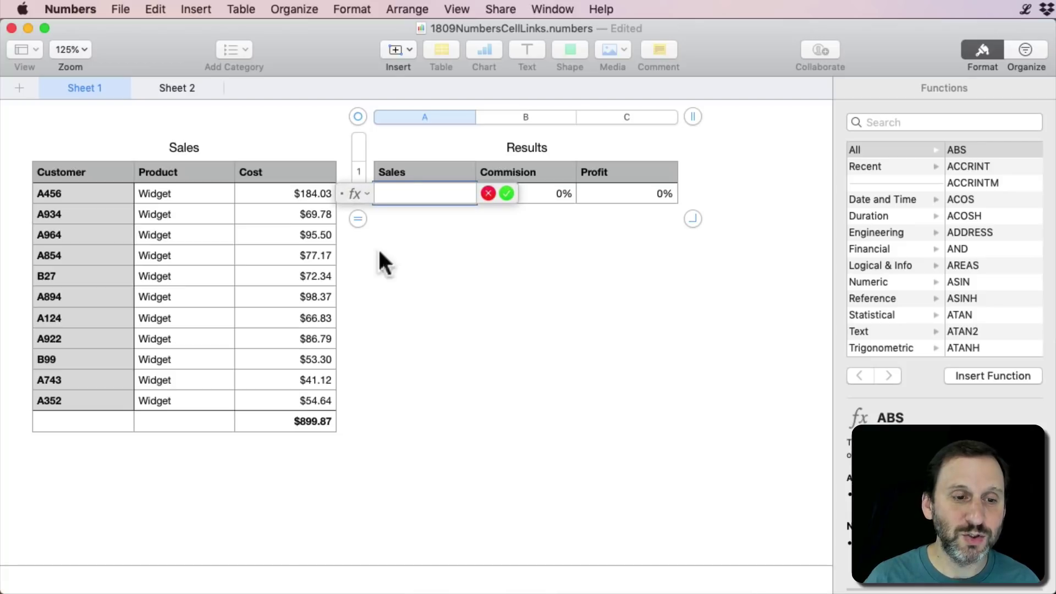
{"action": "left_click", "coordinate": [292, 417]}
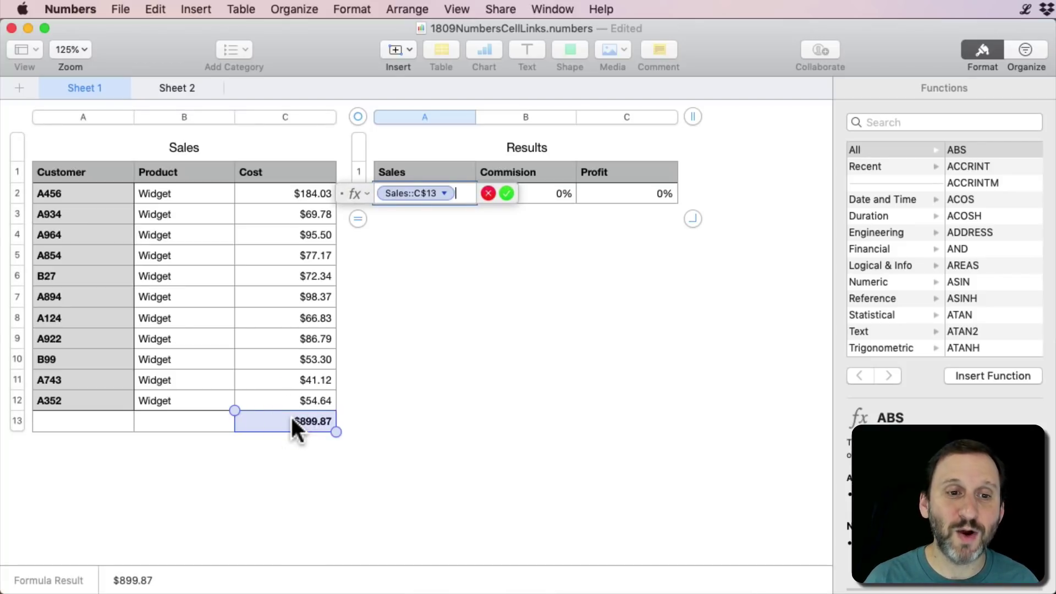
{"action": "key", "text": "Return"}
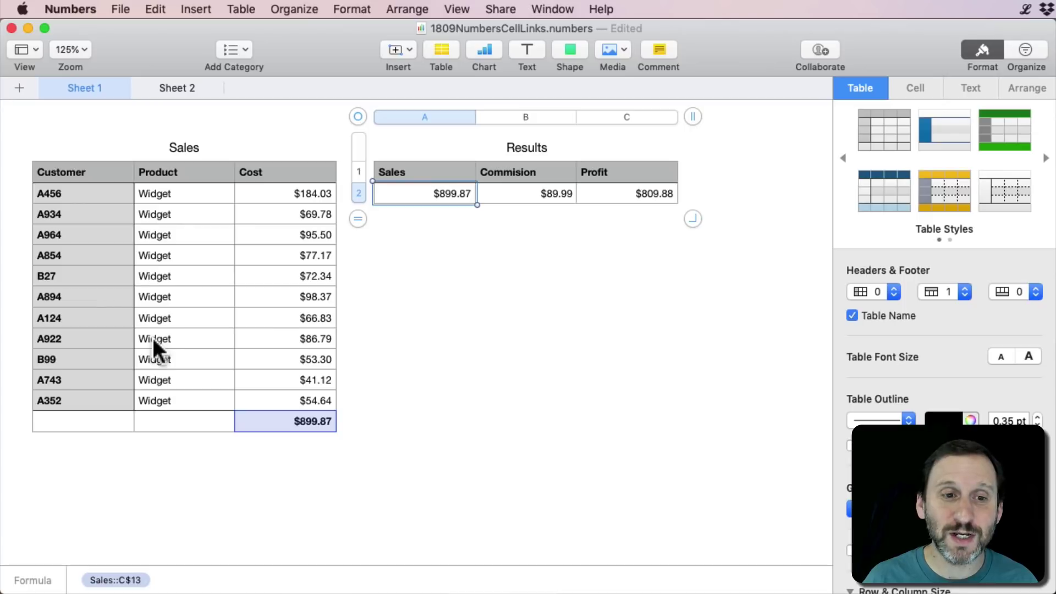
Step: Set Sheet 2's Results Sales cell to reference Sales total C13 on Sheet 1
{"action": "left_click", "coordinate": [181, 89]}
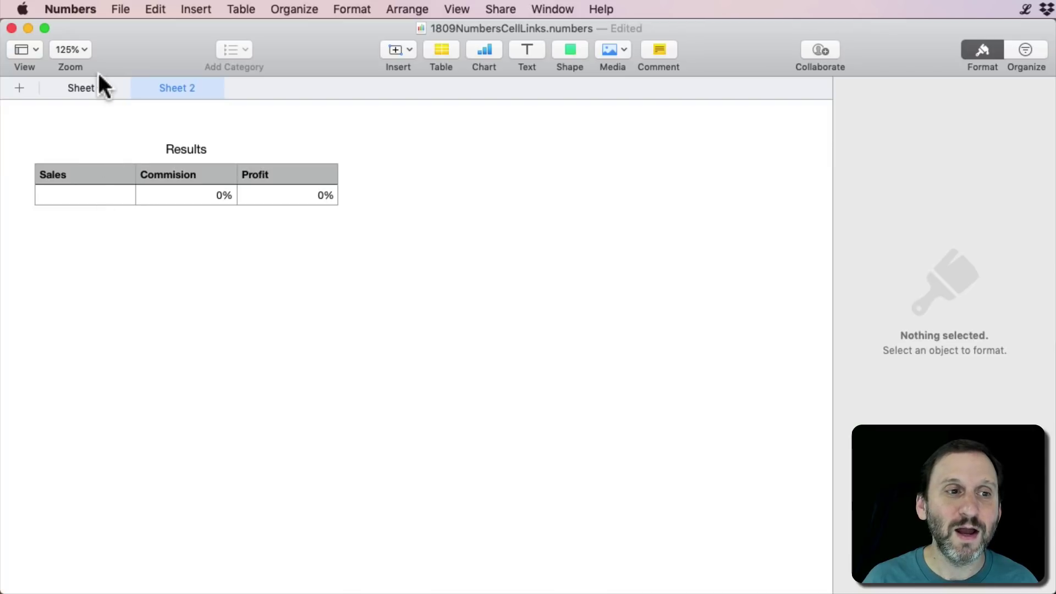
{"action": "left_click", "coordinate": [86, 85]}
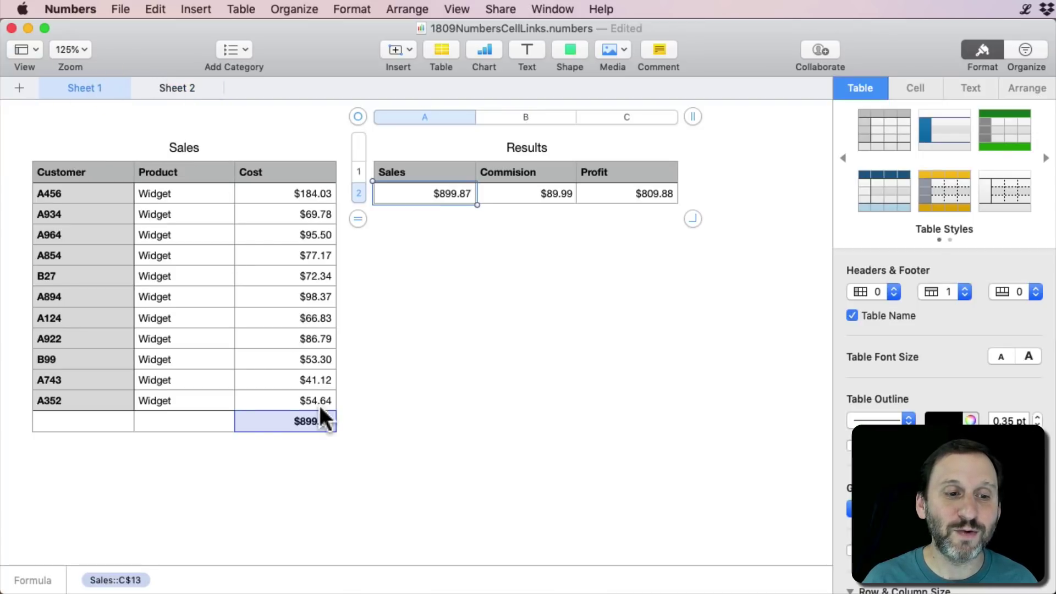
{"action": "left_click", "coordinate": [170, 88]}
{"action": "left_click", "coordinate": [101, 193]}
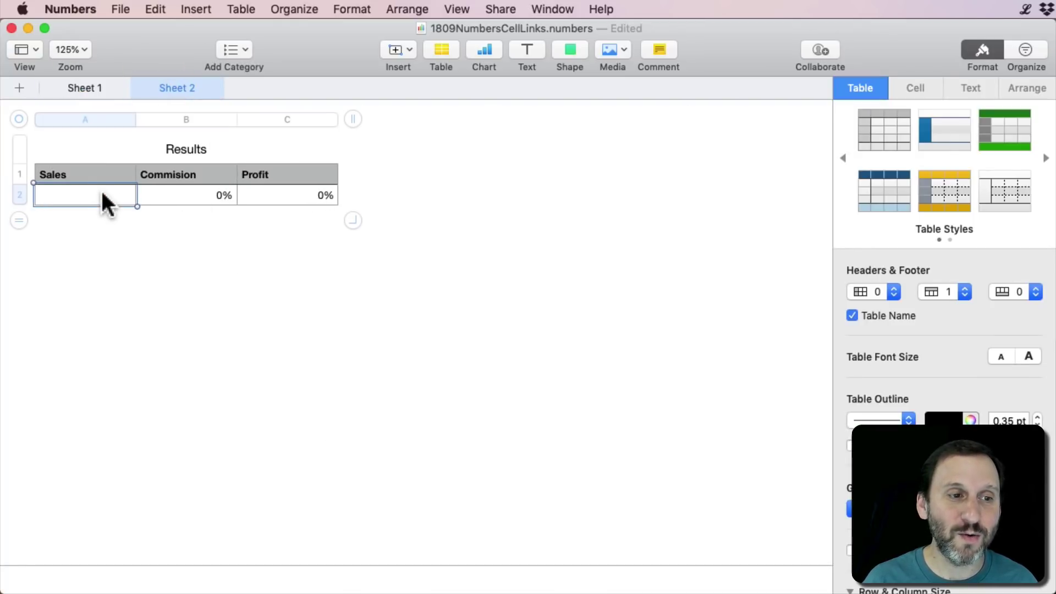
{"action": "type", "text": "="}
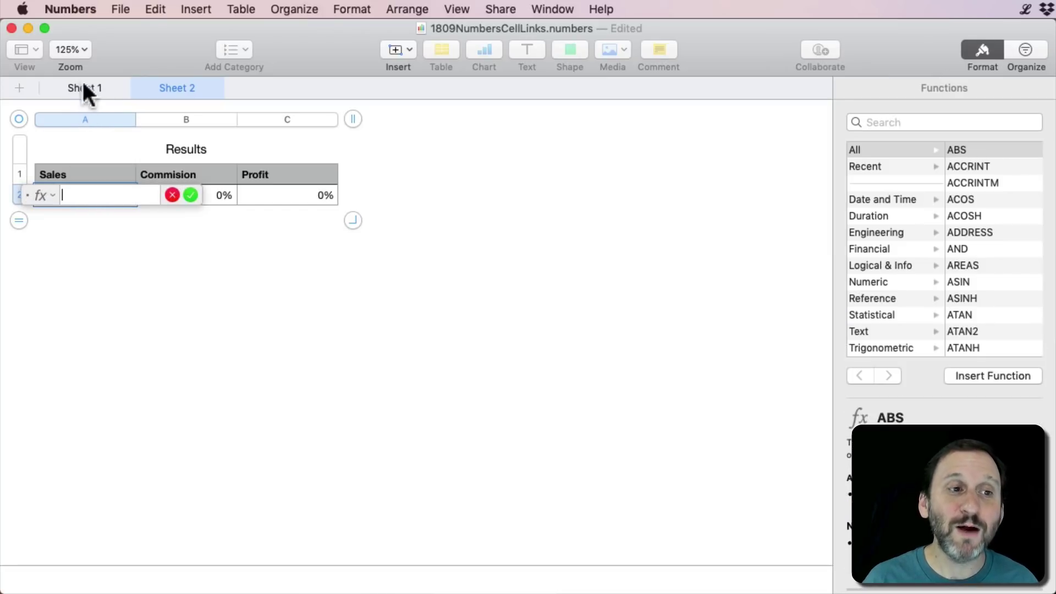
{"action": "left_click", "coordinate": [87, 90]}
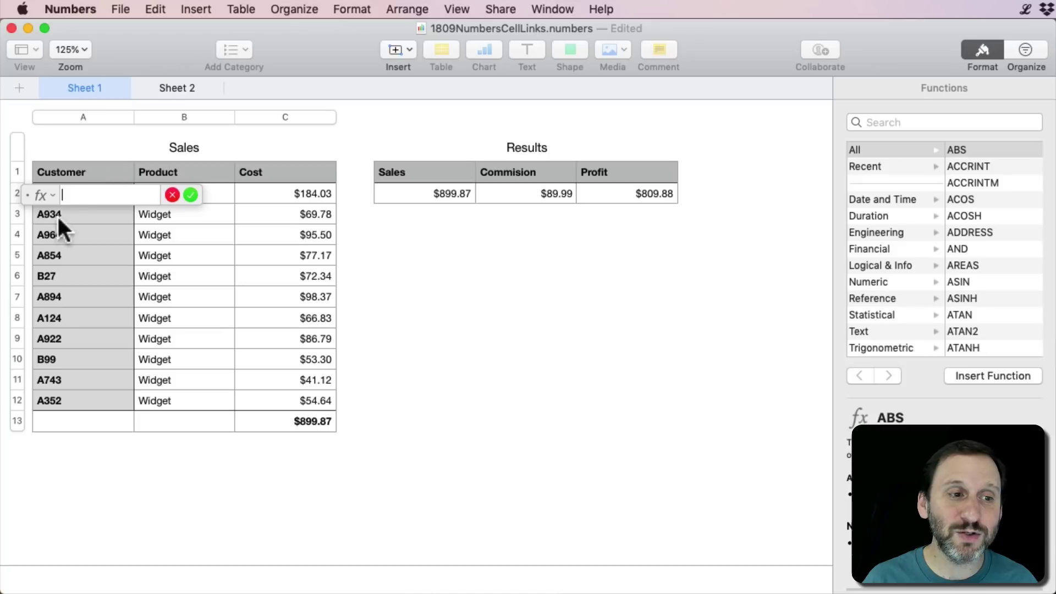
{"action": "mouse_move", "coordinate": [33, 196]}
{"action": "left_mouse_down"}
{"action": "mouse_move", "coordinate": [540, 277]}
{"action": "mouse_move", "coordinate": [463, 236]}
{"action": "left_mouse_up"}
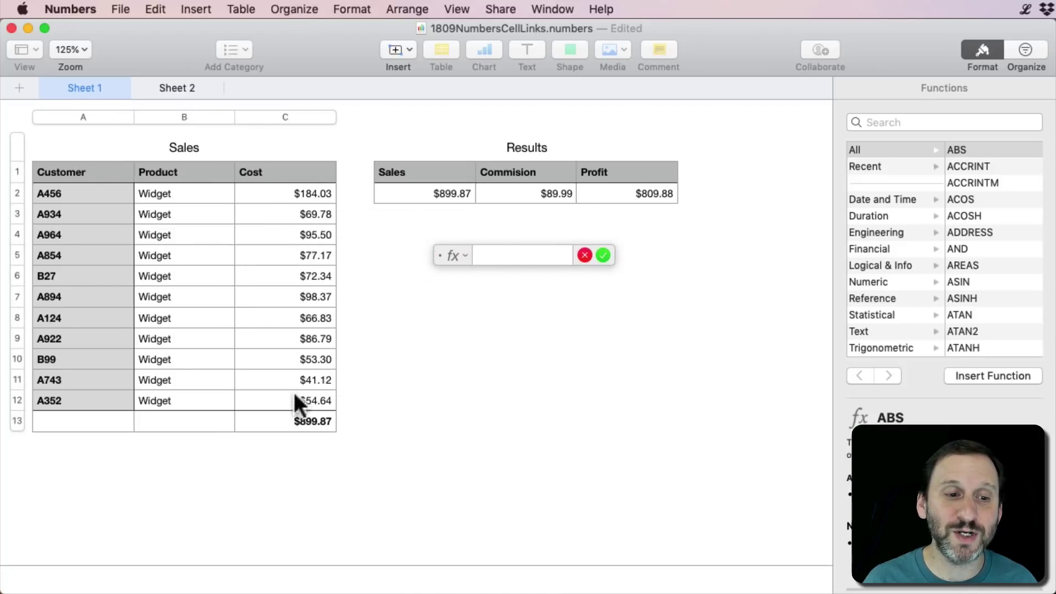
{"action": "left_click", "coordinate": [282, 415]}
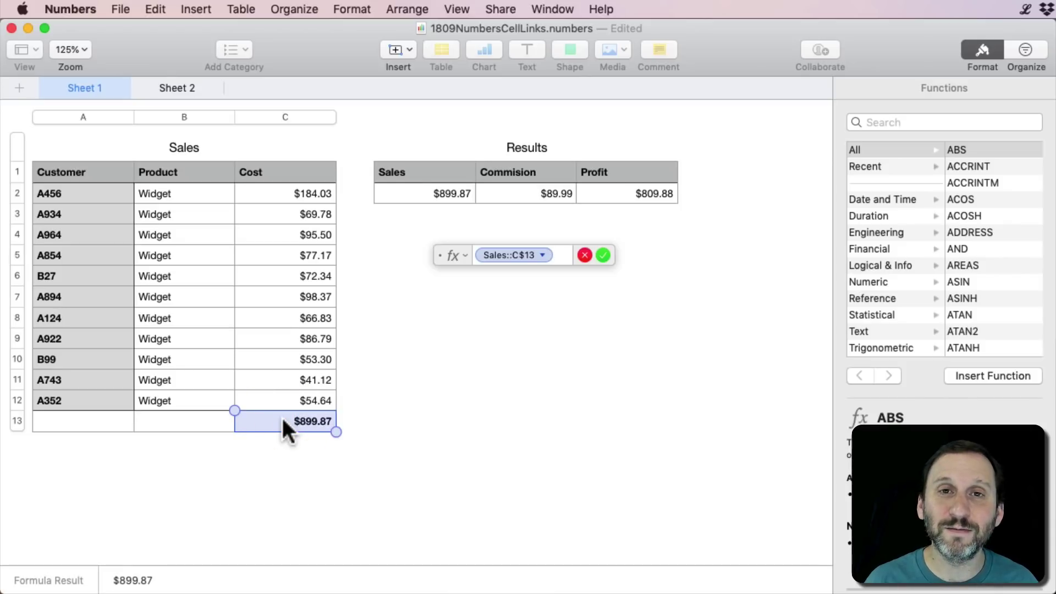
{"action": "key", "text": "Return"}
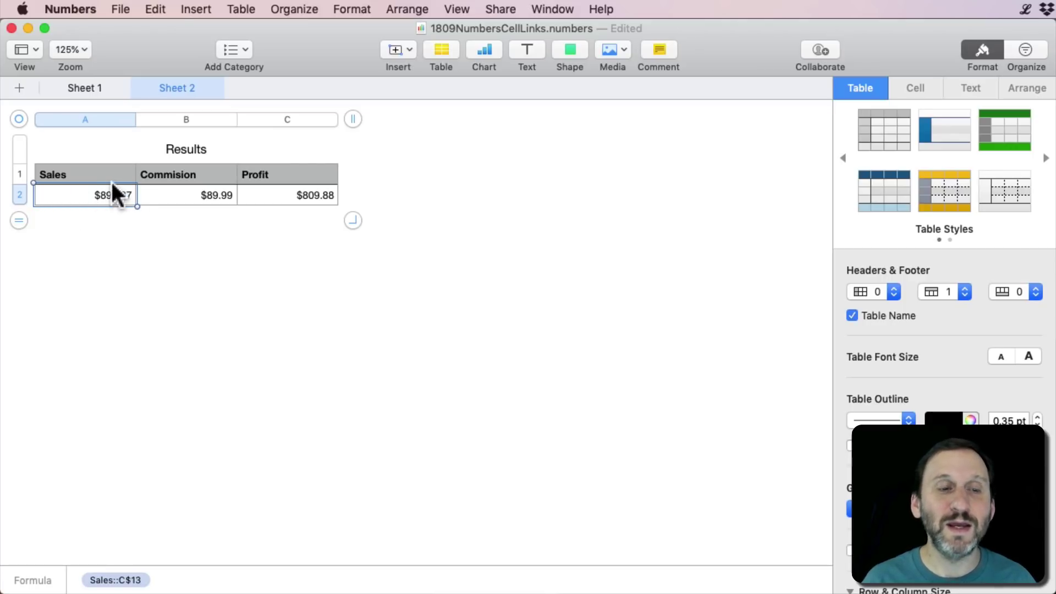
{"action": "left_click", "coordinate": [82, 87]}
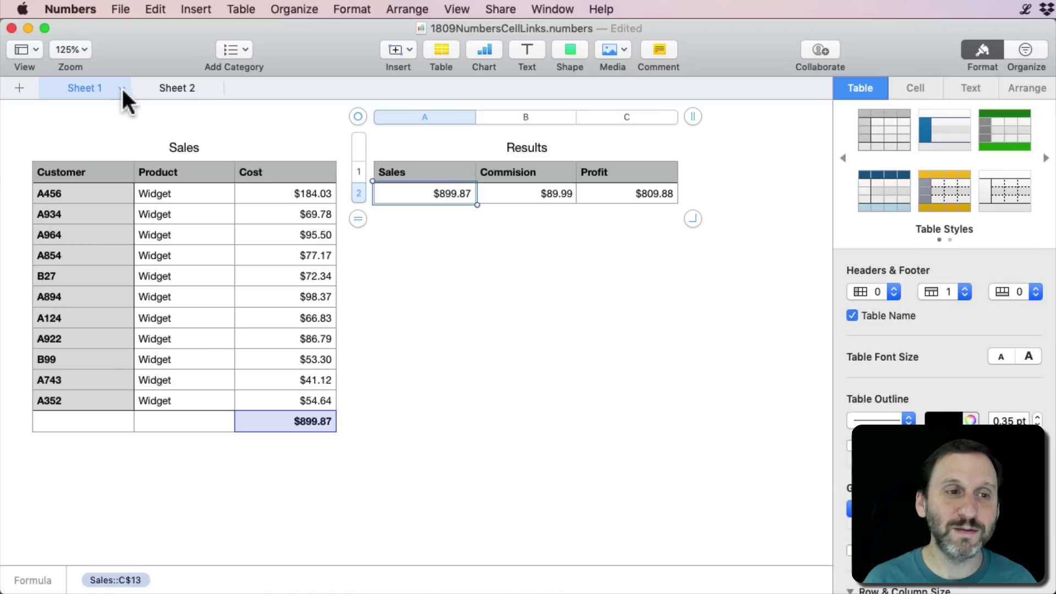
{"action": "left_click", "coordinate": [150, 87]}
{"action": "double_click", "coordinate": [97, 188]}
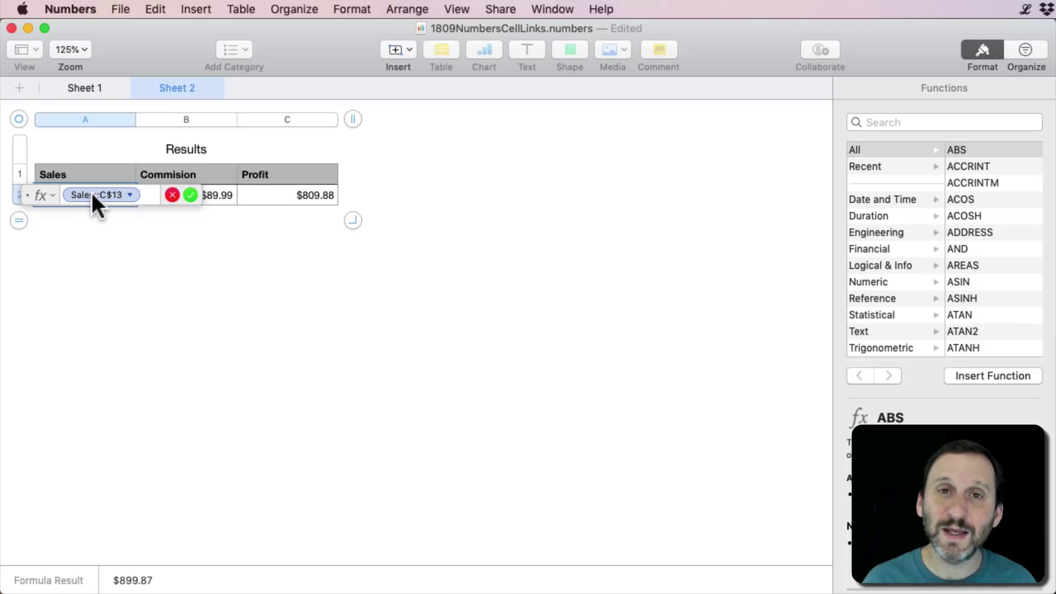
{"action": "left_click", "coordinate": [81, 88]}
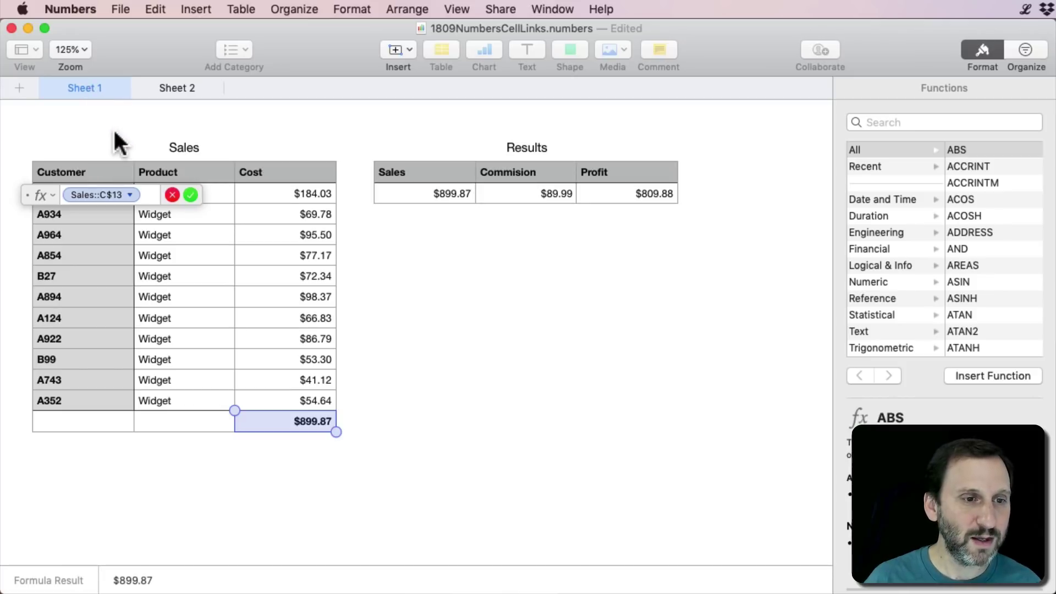
{"action": "left_click", "coordinate": [188, 194]}
Step: Rename Sheet 1 to 'ABC', then return to Sheet 2 to check the $899.87 link
{"action": "double_click", "coordinate": [83, 88]}
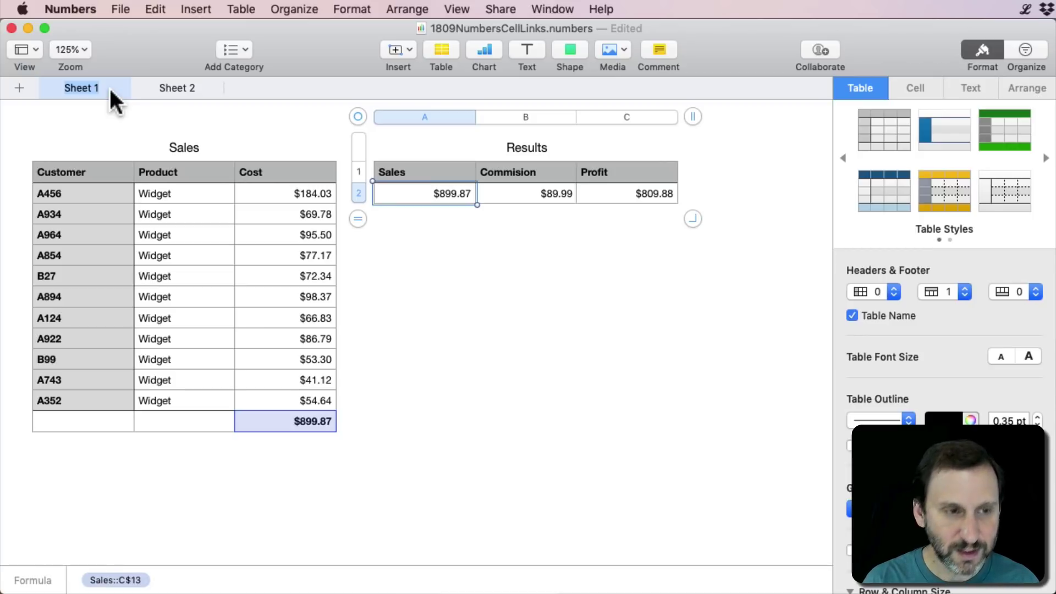
{"action": "type", "text": "Sheet O"}
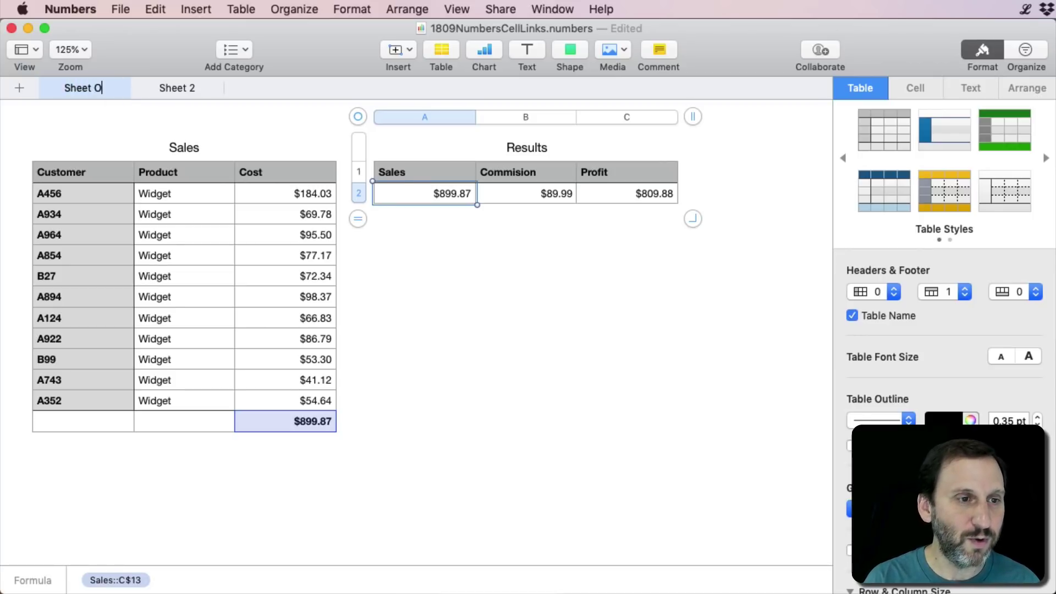
{"action": "type", "text": "ne"}
{"action": "key", "text": "super+a"}
{"action": "key", "text": "BackSpace"}
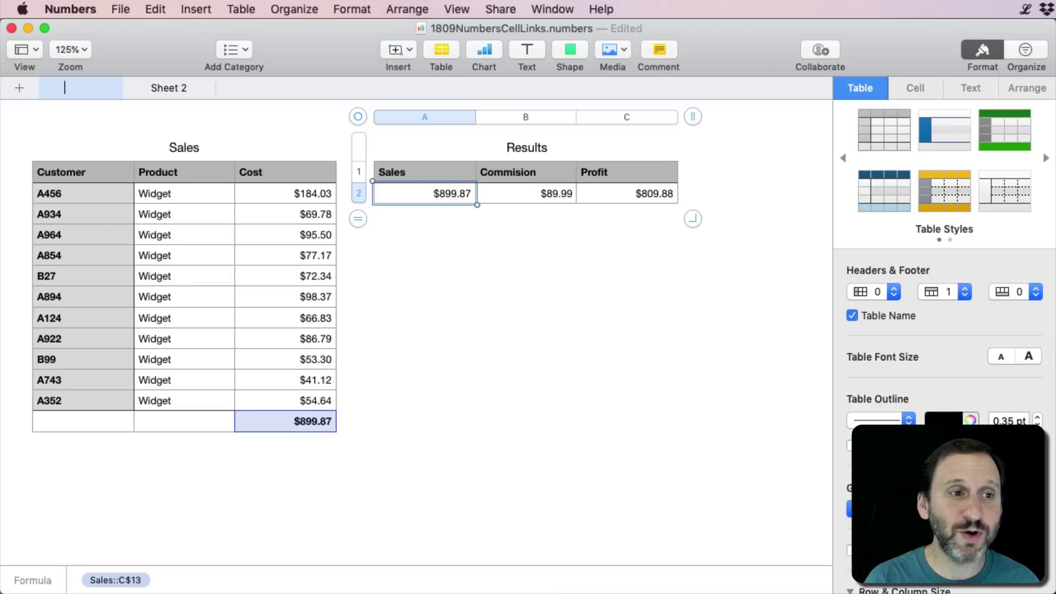
{"action": "type", "text": "ABC"}
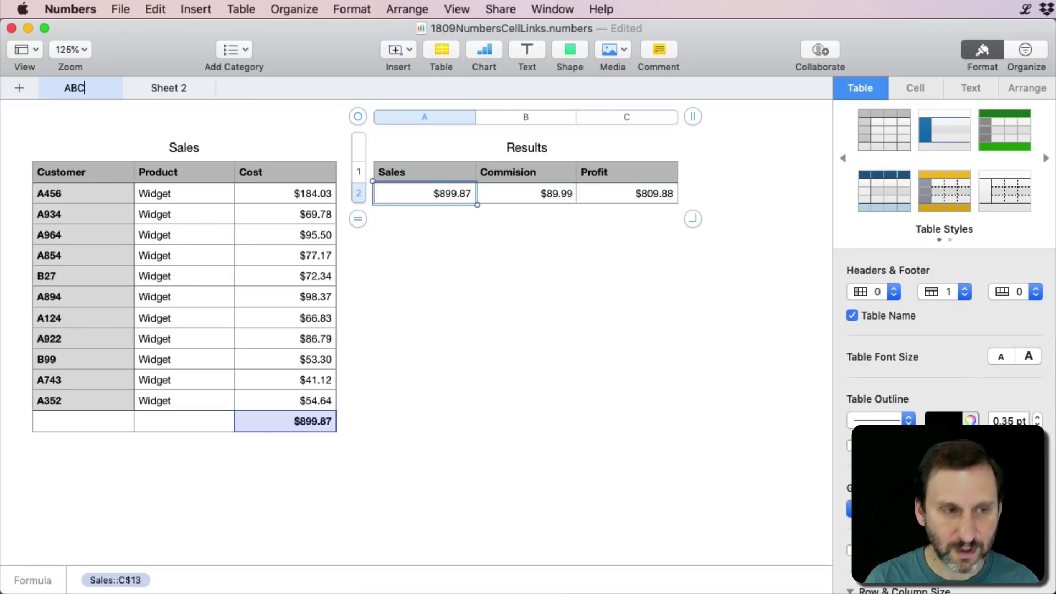
{"action": "key", "text": "Return"}
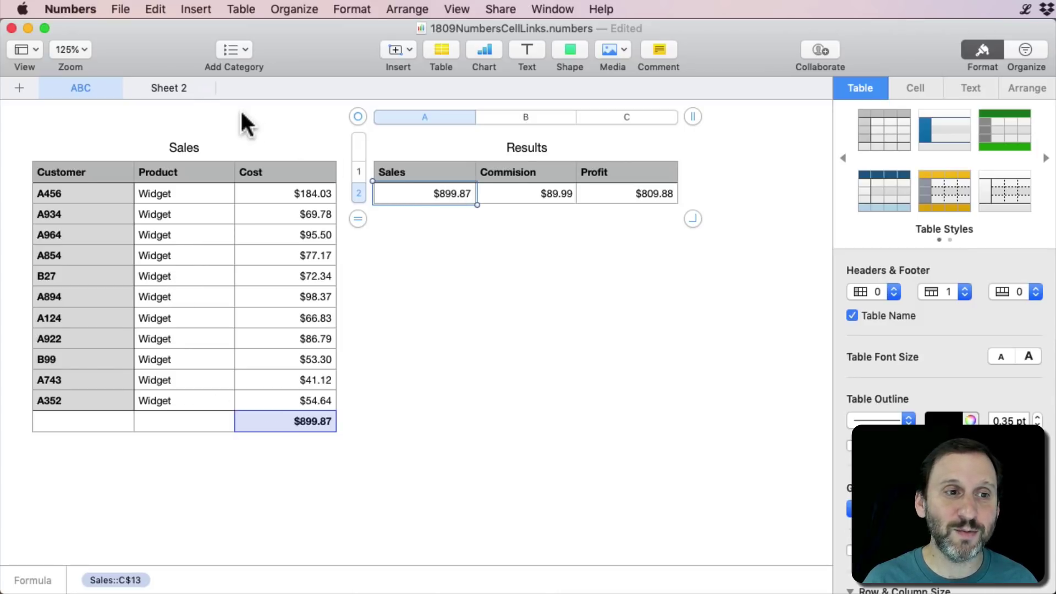
{"action": "left_click", "coordinate": [169, 88]}
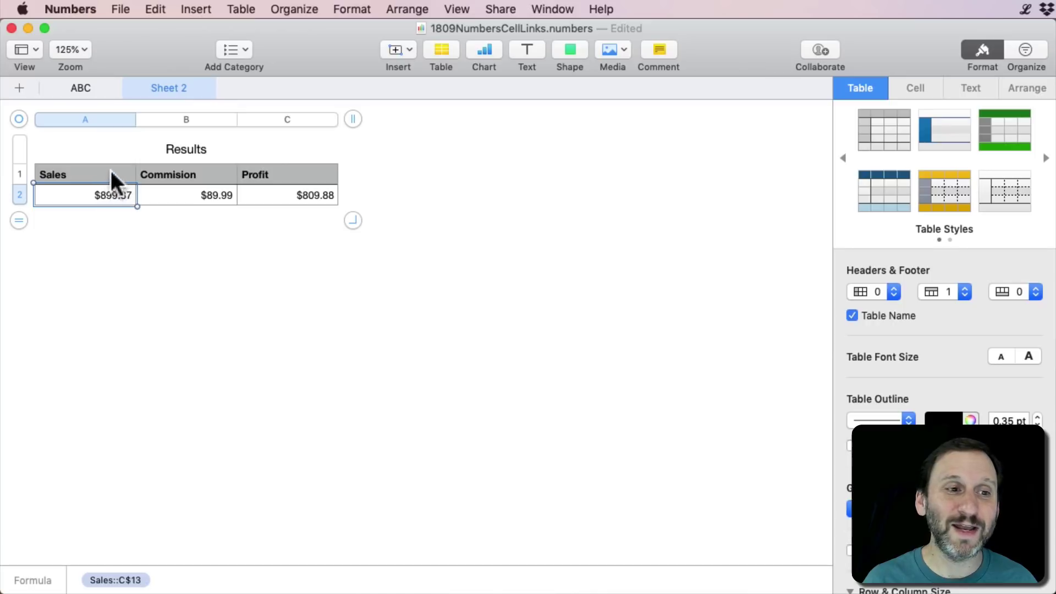